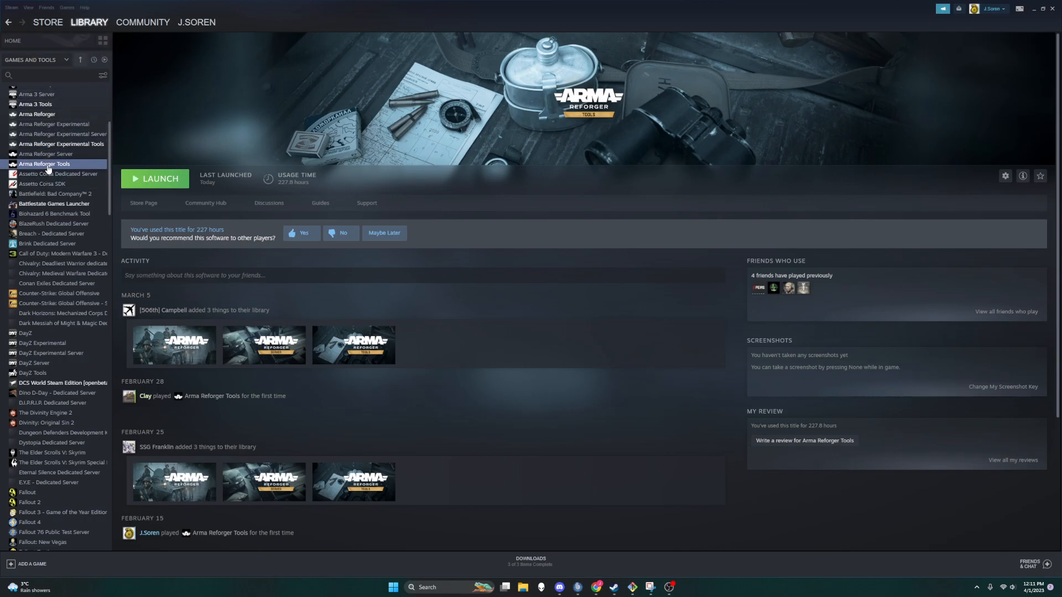
click(49, 60)
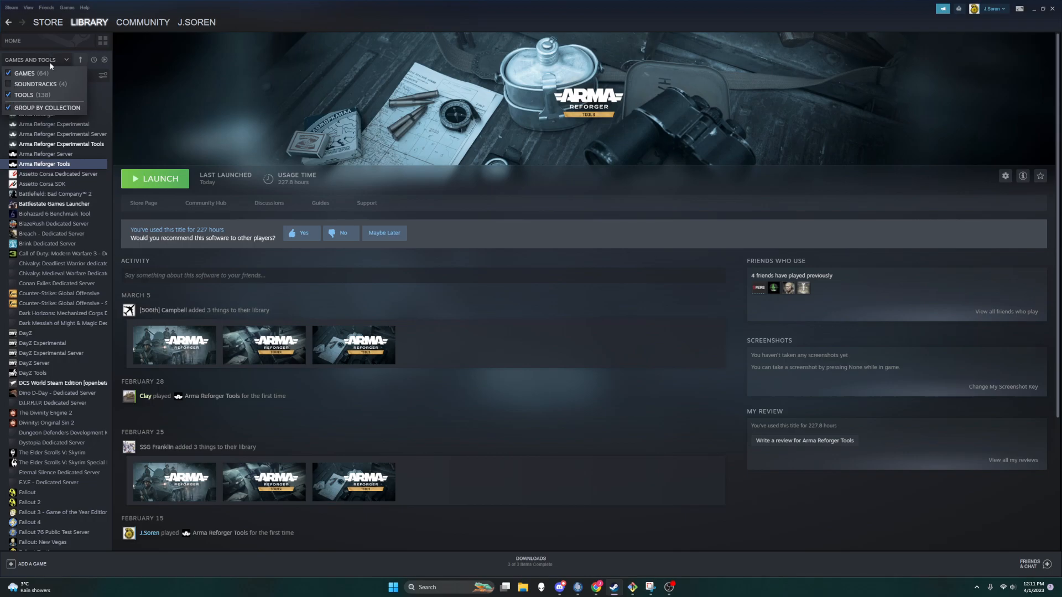
click(51, 59)
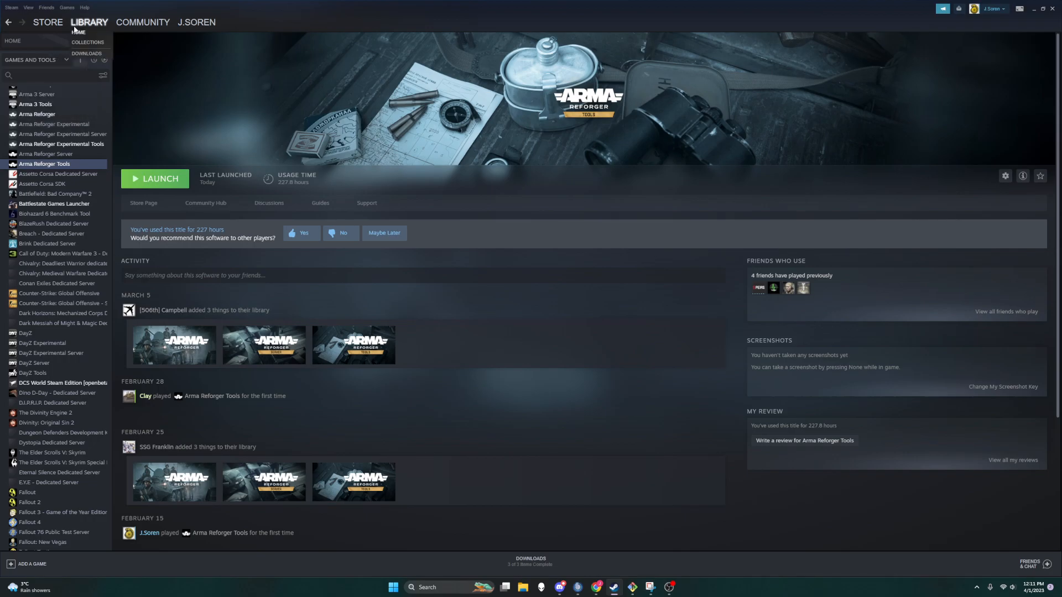
click(52, 61)
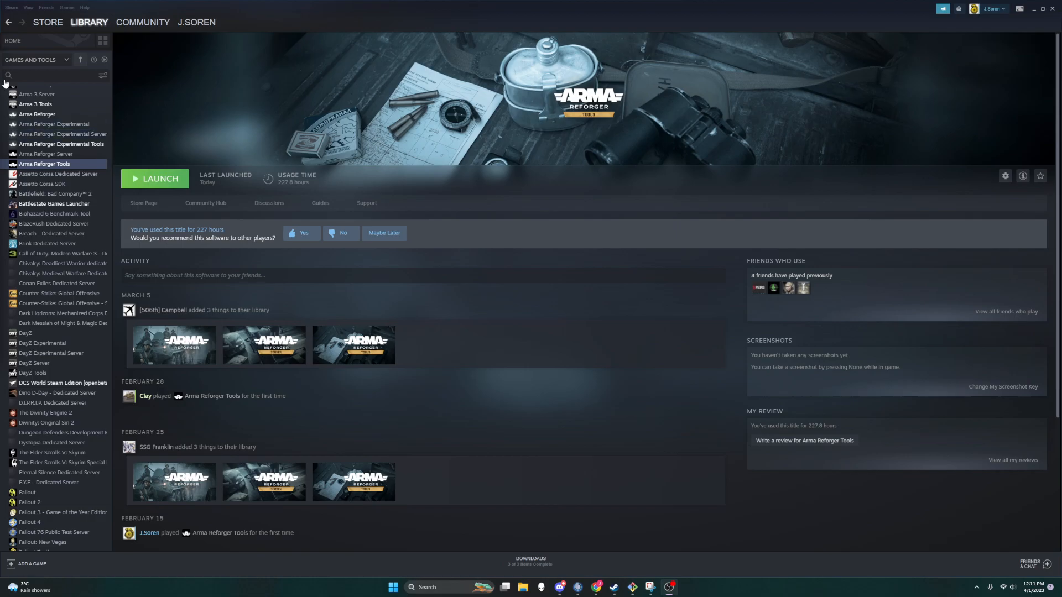
click(47, 60)
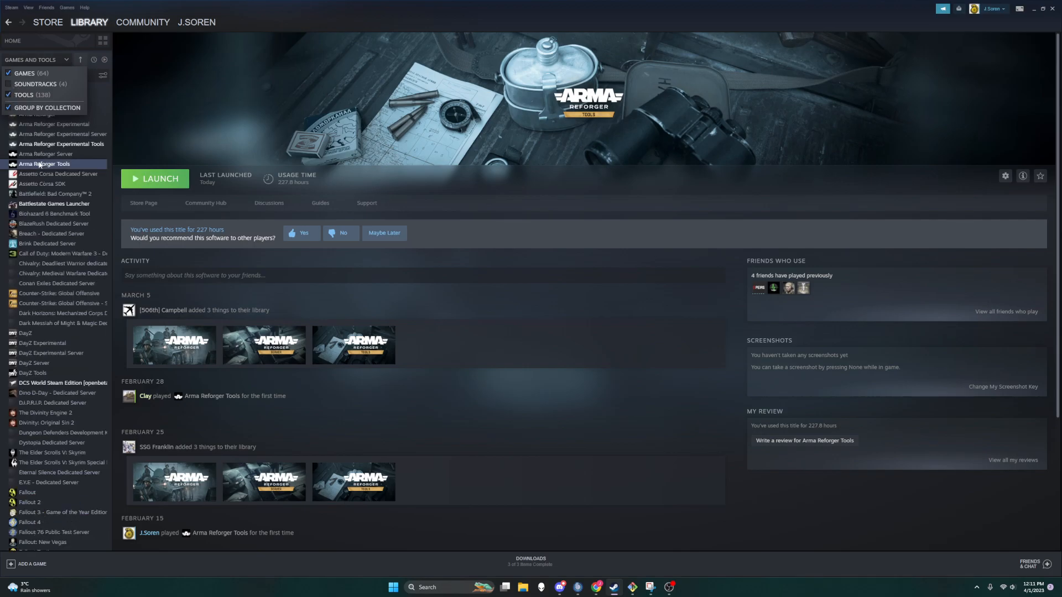
Step: Launch Arma Reforger Tools from the library and bring up the Workbench launcher's project list
click(62, 169)
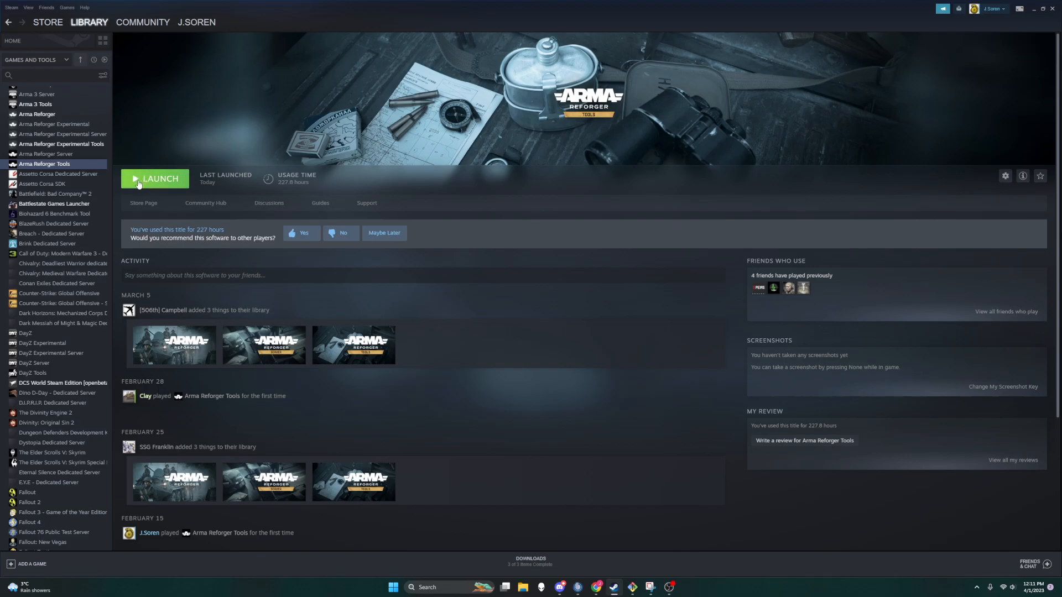
click(139, 182)
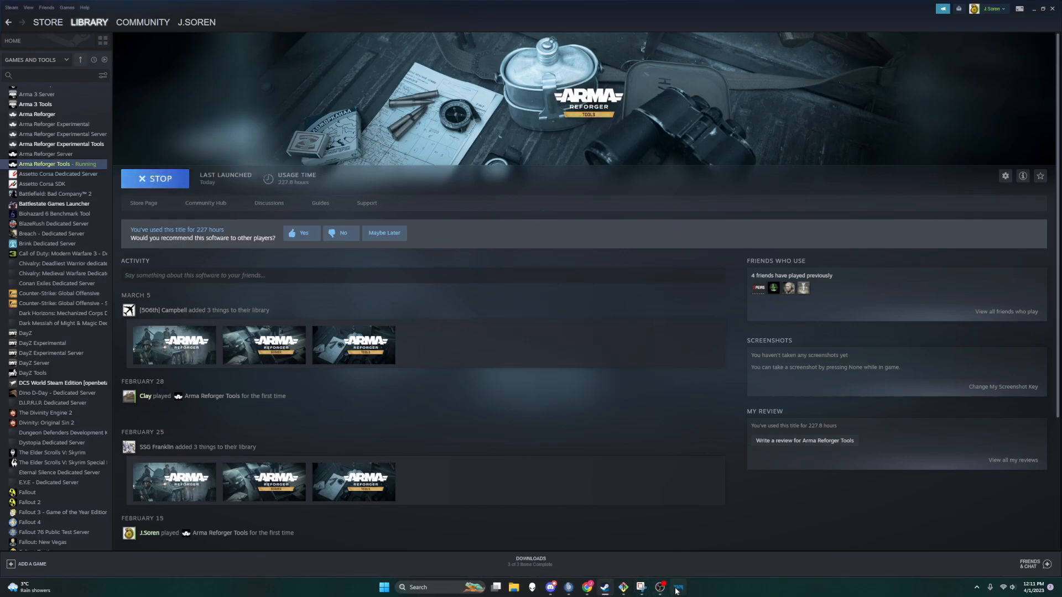
click(677, 588)
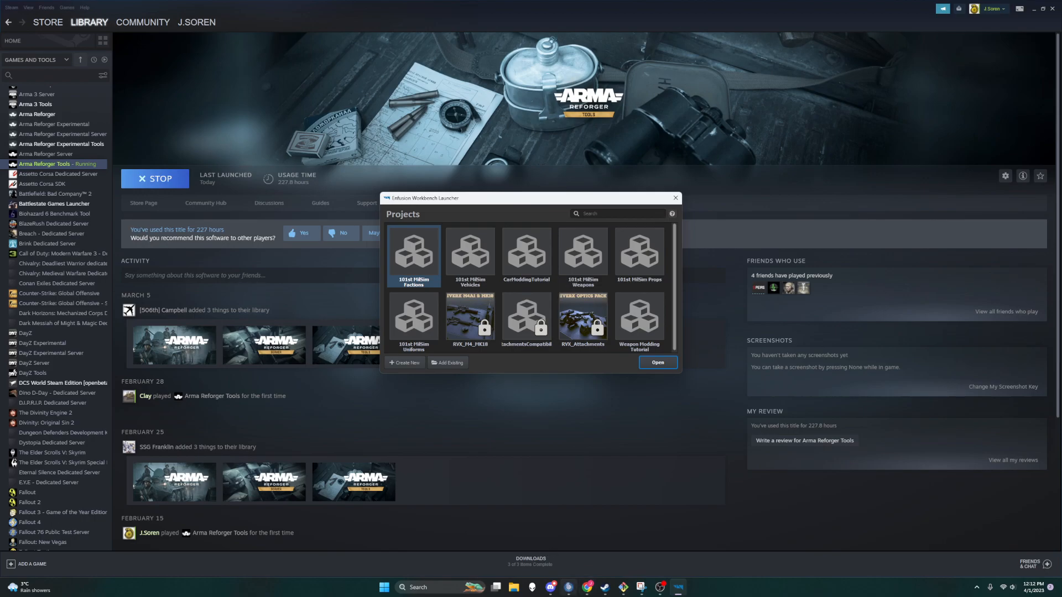
Step: Switch to the browser and open the Arma Reforger page on the Bohemia Interactive community wiki from the search results
click(589, 589)
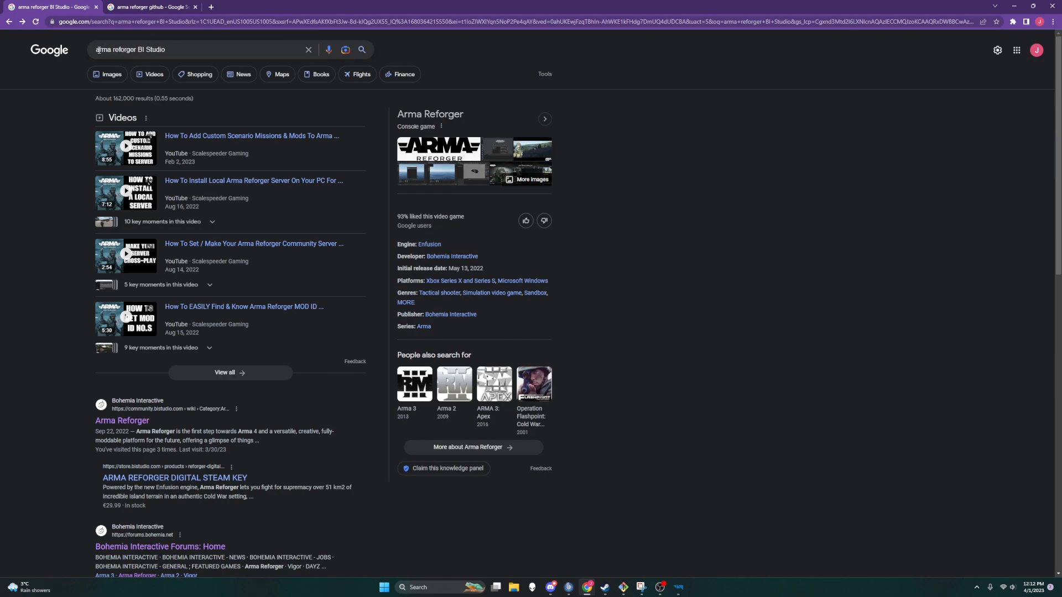
ctrl+scroll(158, 332, down, 2)
ctrl+scroll(99, 338, up, 2)
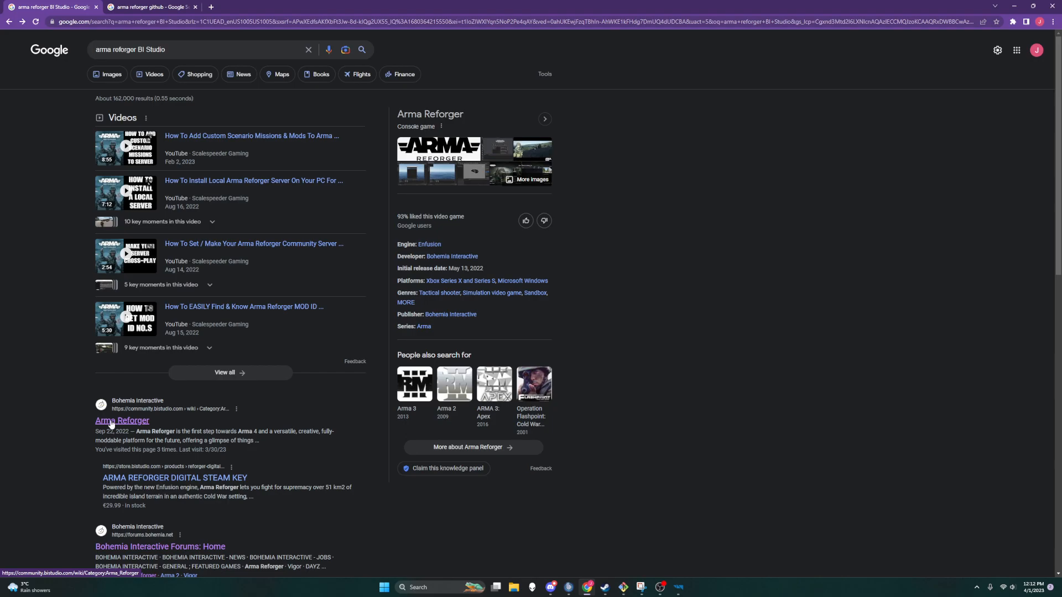
click(110, 424)
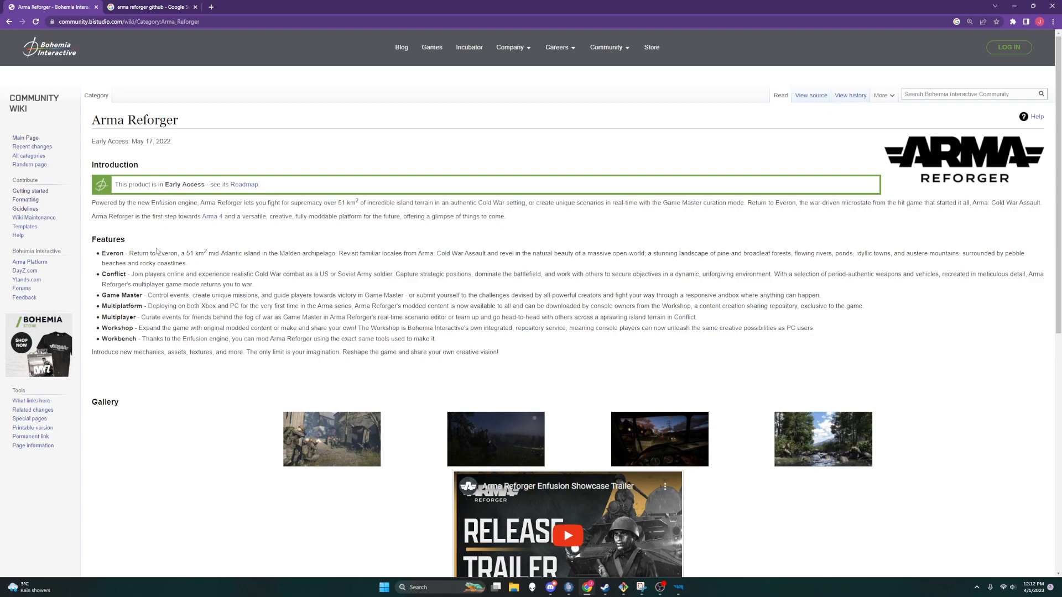
Step: Open the Arma Reforger Modding category in a new tab and switch to it
scroll(158, 252, down, 1)
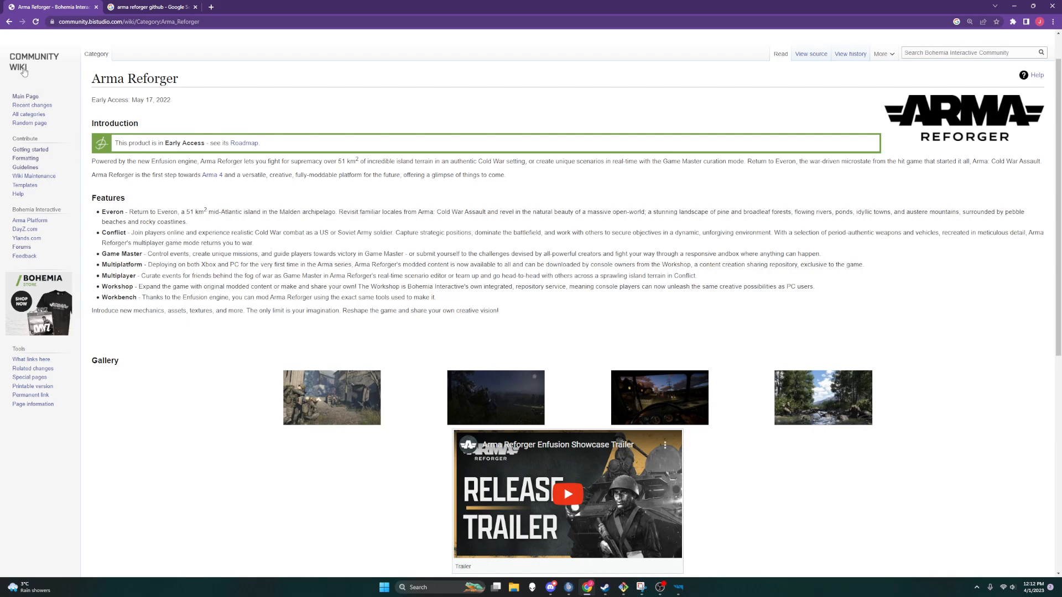
scroll(248, 240, down, 7)
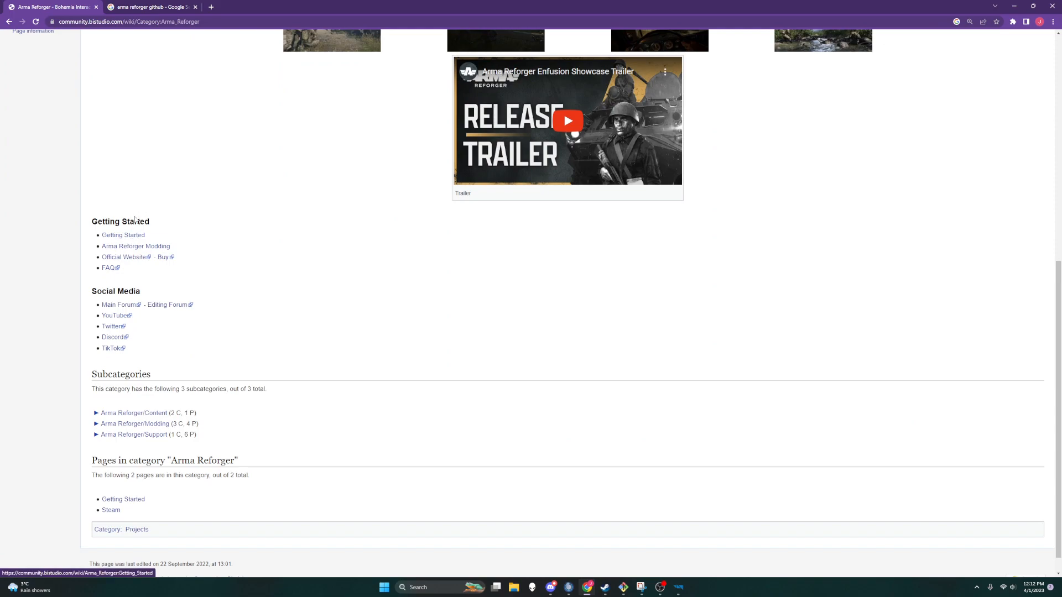
middle_click(141, 251)
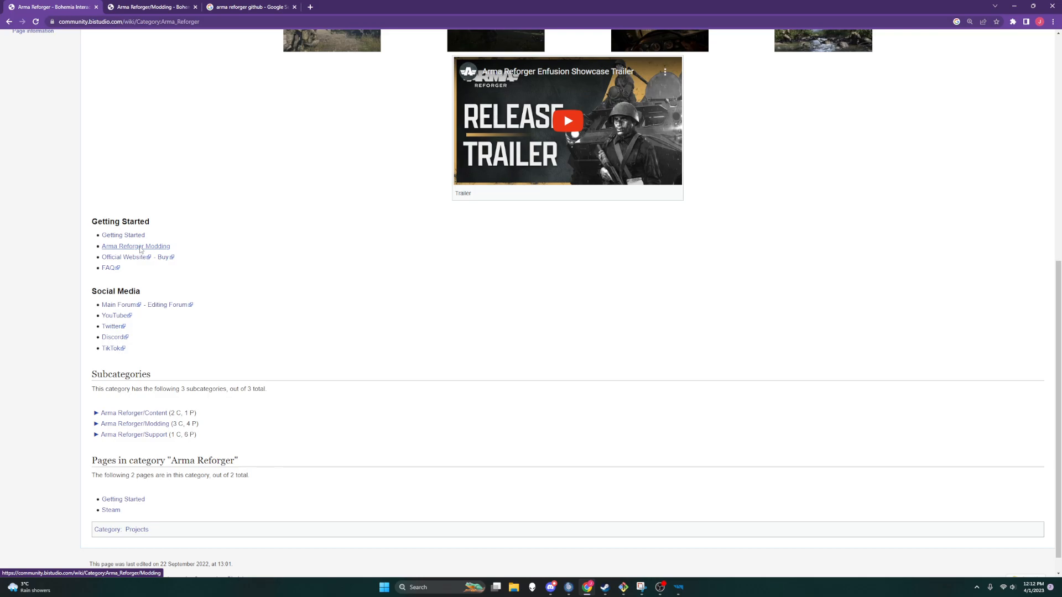
click(167, 7)
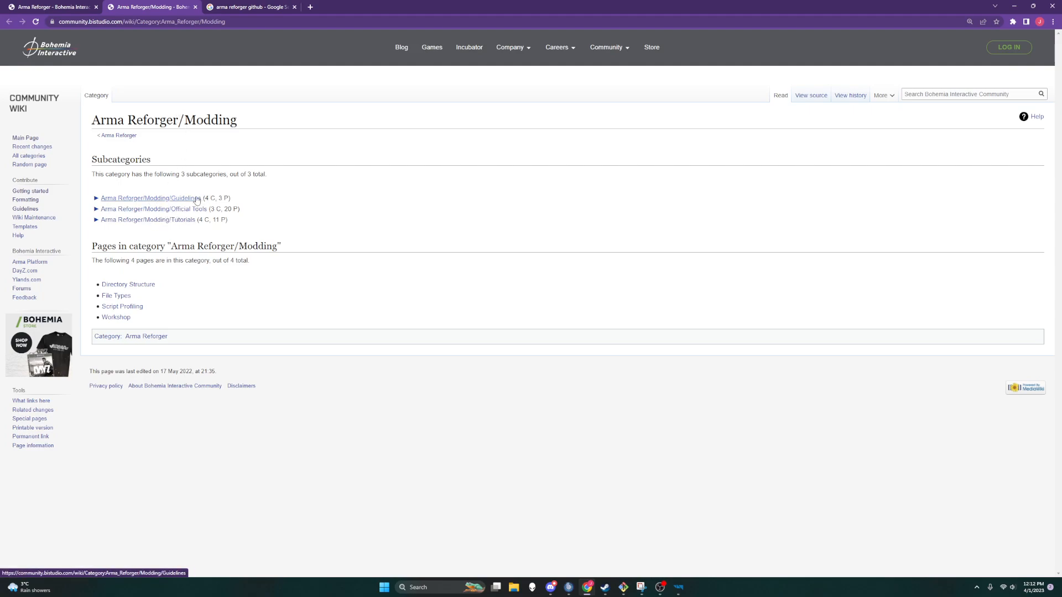
Step: Navigate through Tutorials and Assets to the Faction Creation tutorial page
click(186, 221)
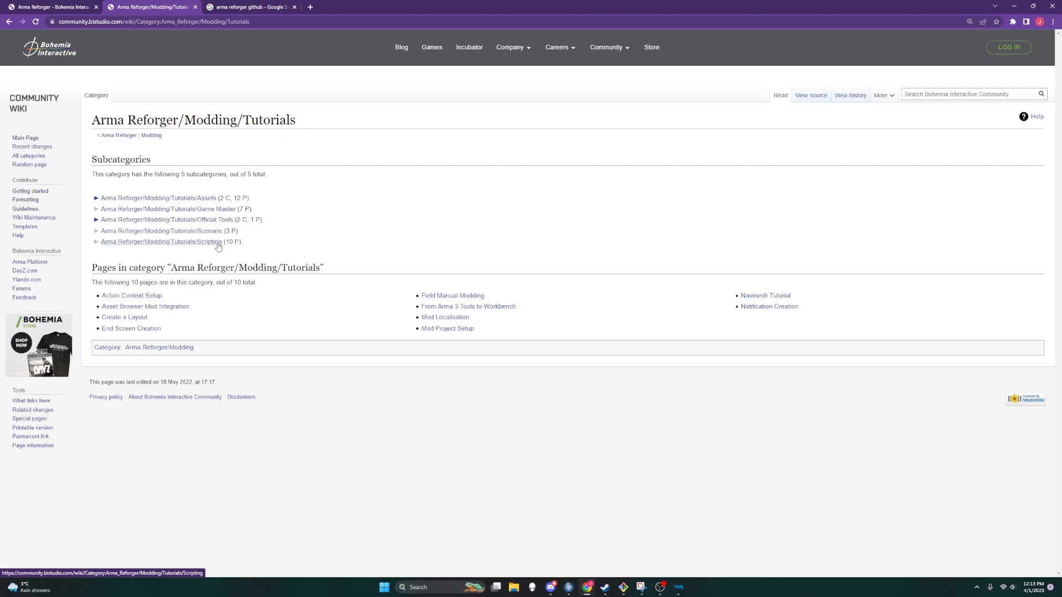
click(203, 200)
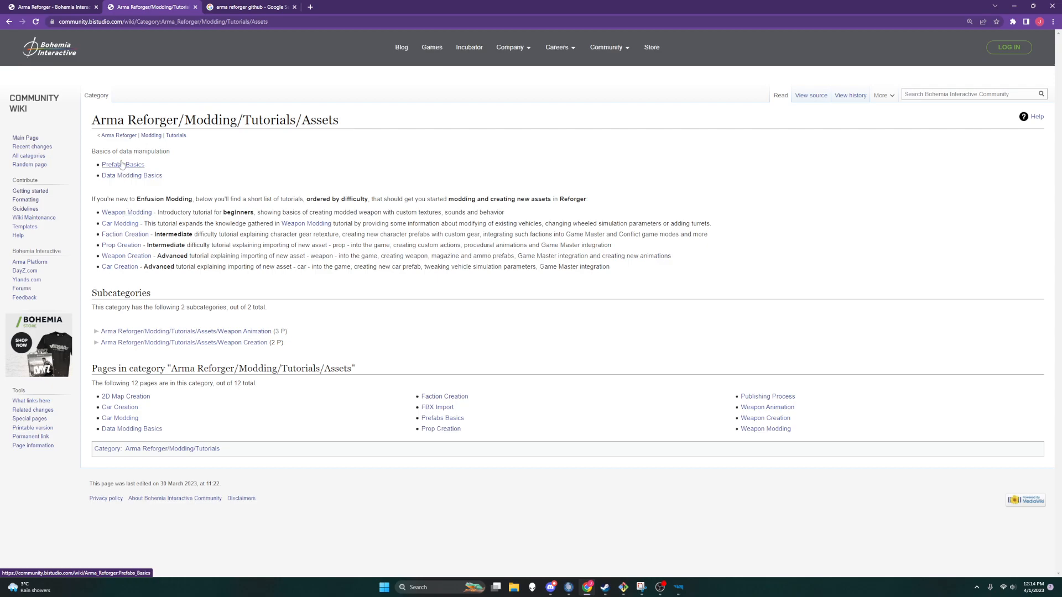
click(137, 234)
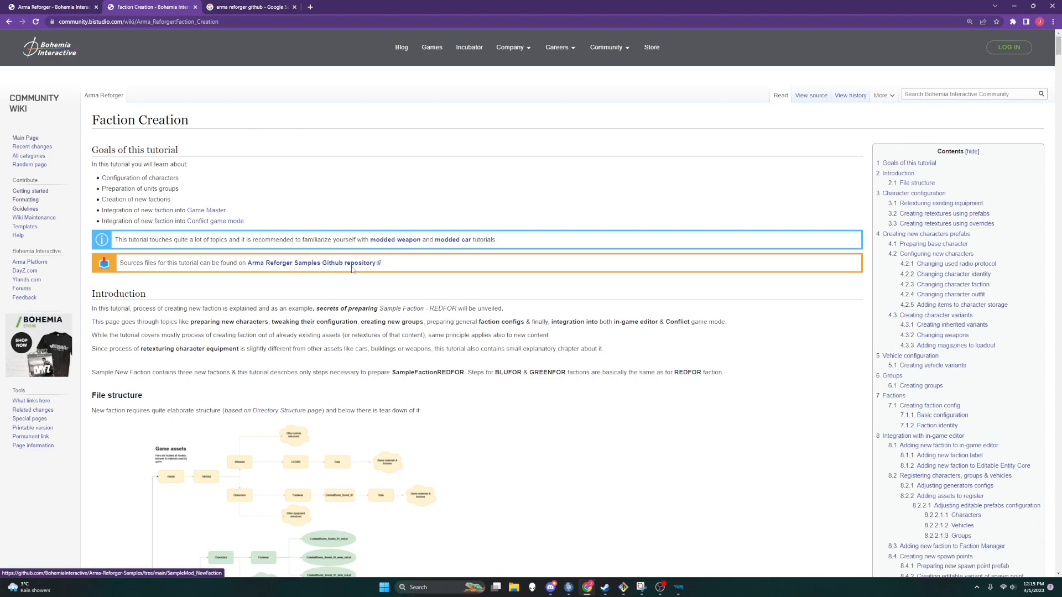
Step: Open the Arma-Reforger-Samples GitHub repository and browse to SampleMod_NewFaction/Prefabs/Characters/Footwear
click(262, 7)
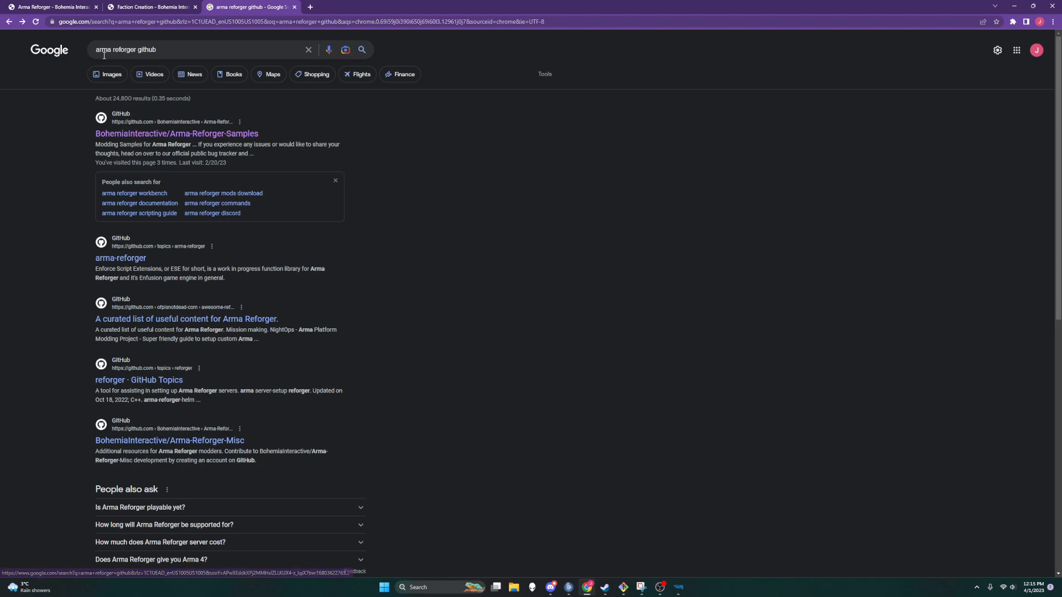
click(148, 134)
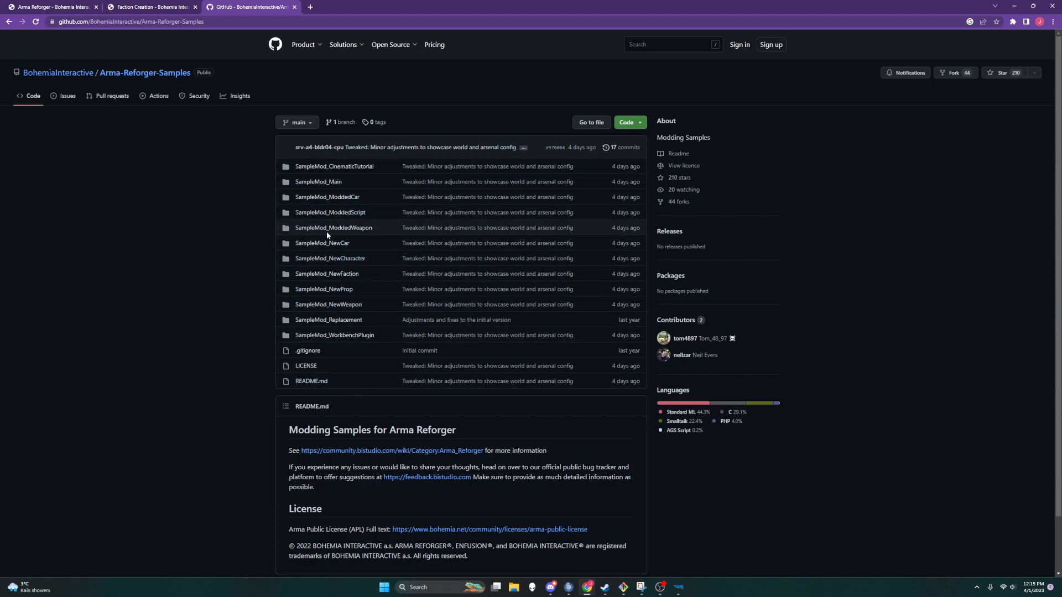
click(339, 275)
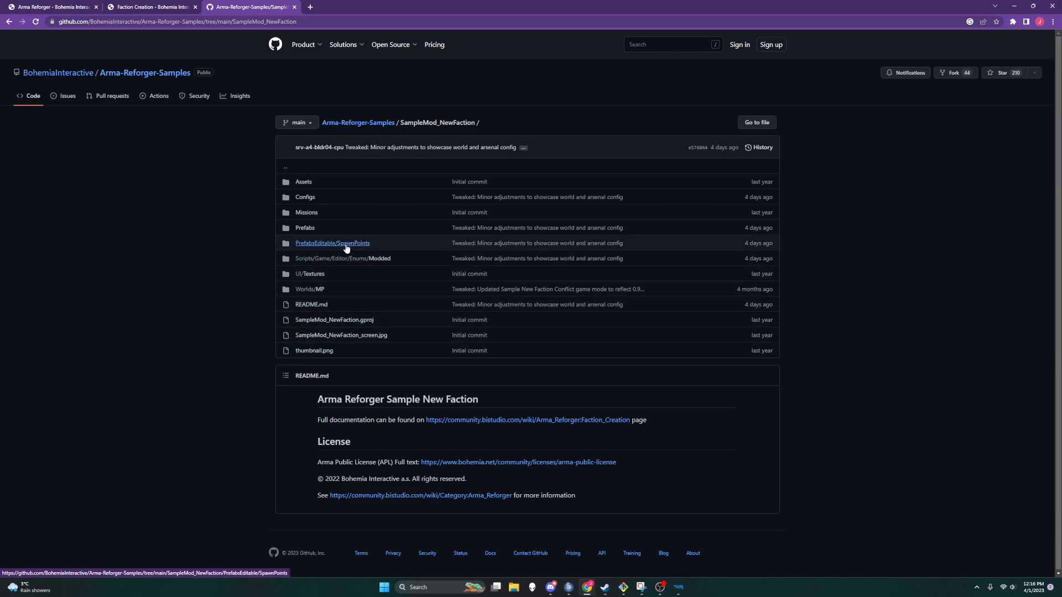
click(306, 229)
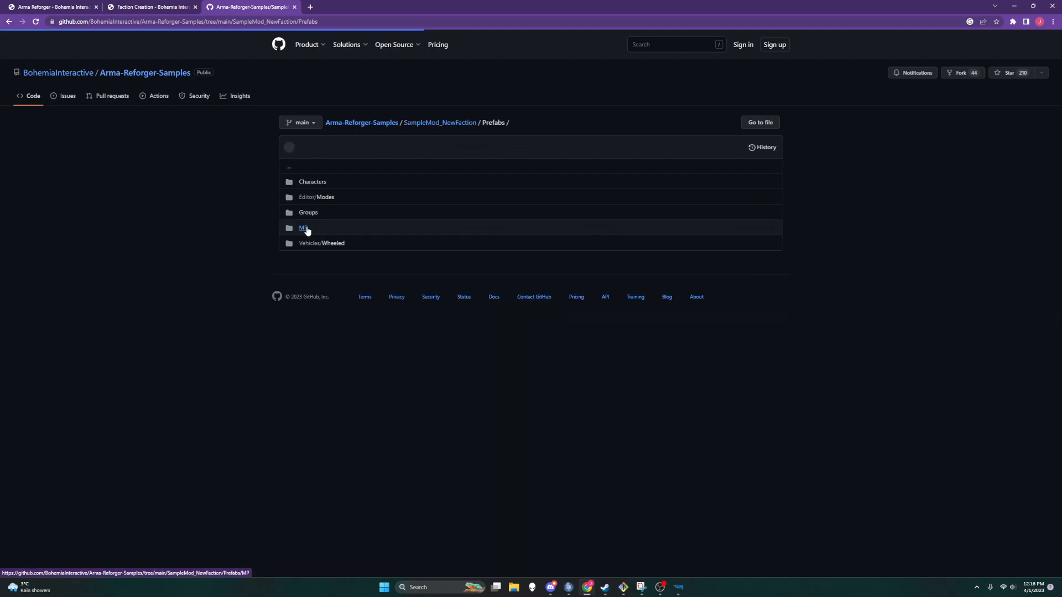
click(314, 183)
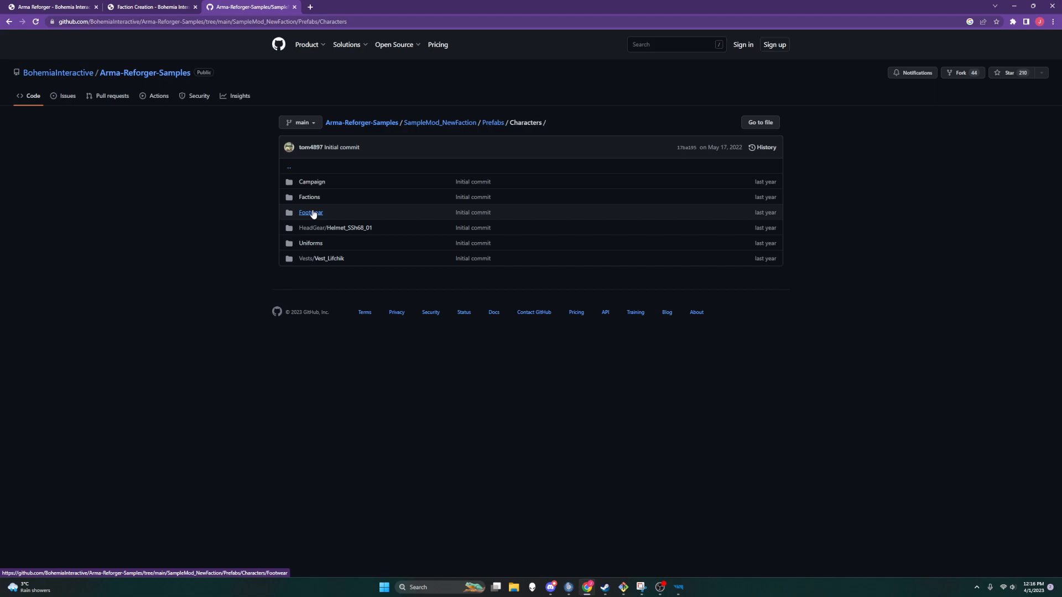
click(311, 213)
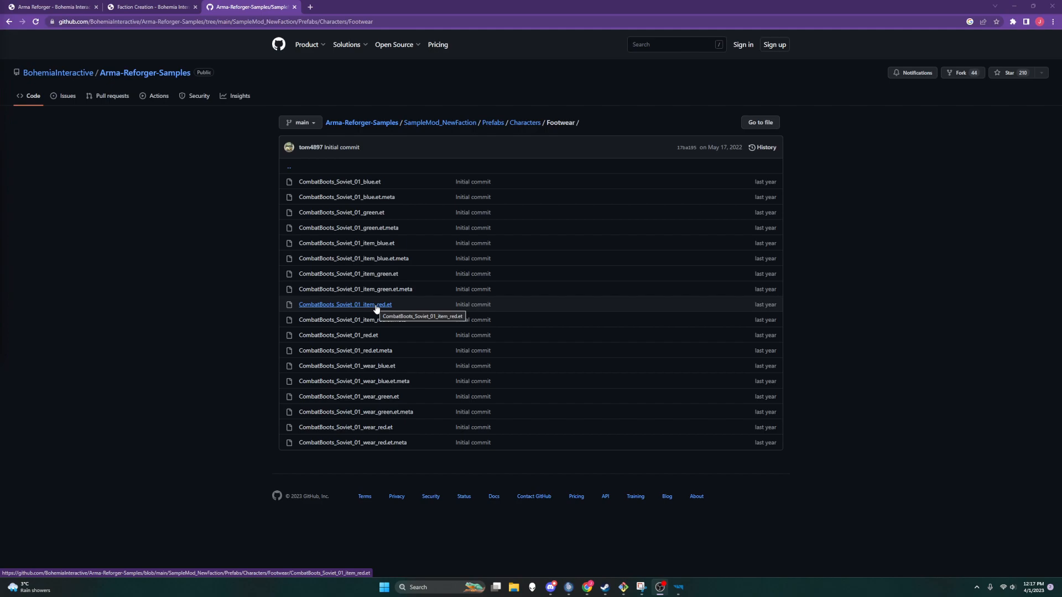
Step: Read the goals and introduction of the Faction Creation tutorial
click(161, 6)
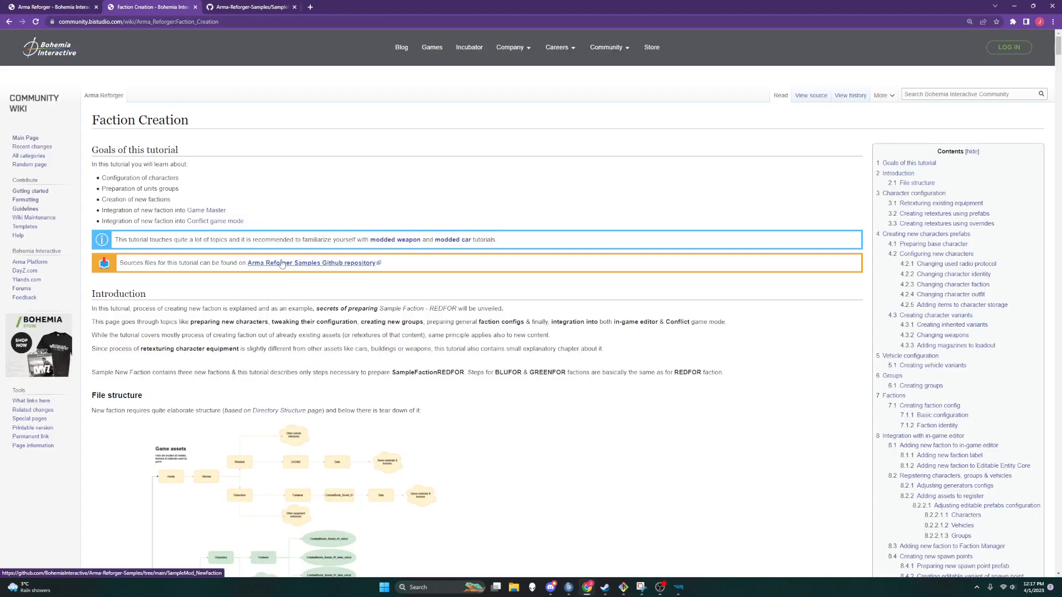
scroll(282, 264, down, 20)
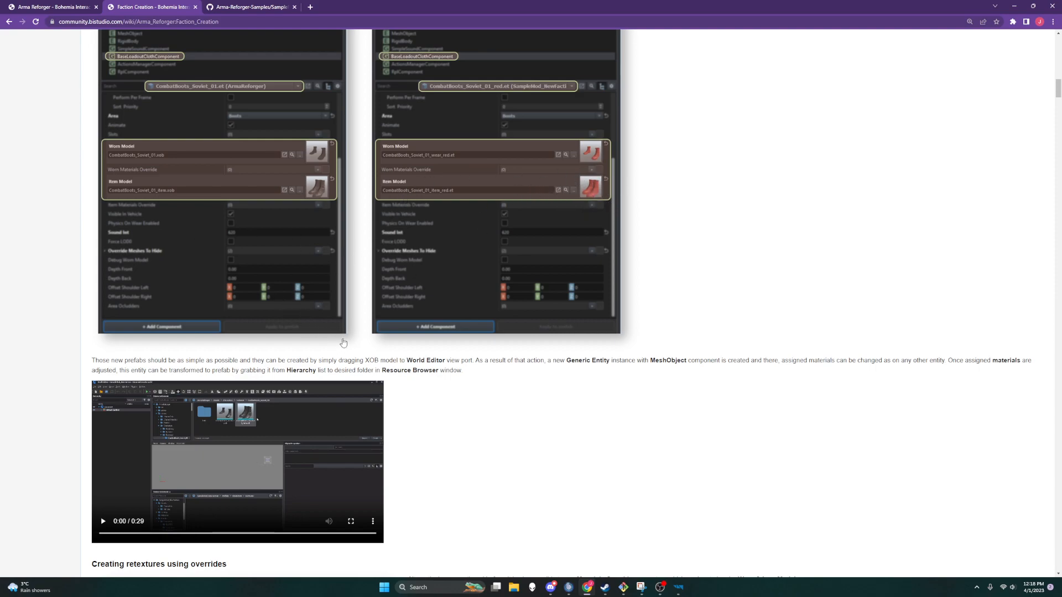
scroll(339, 346, up, 20)
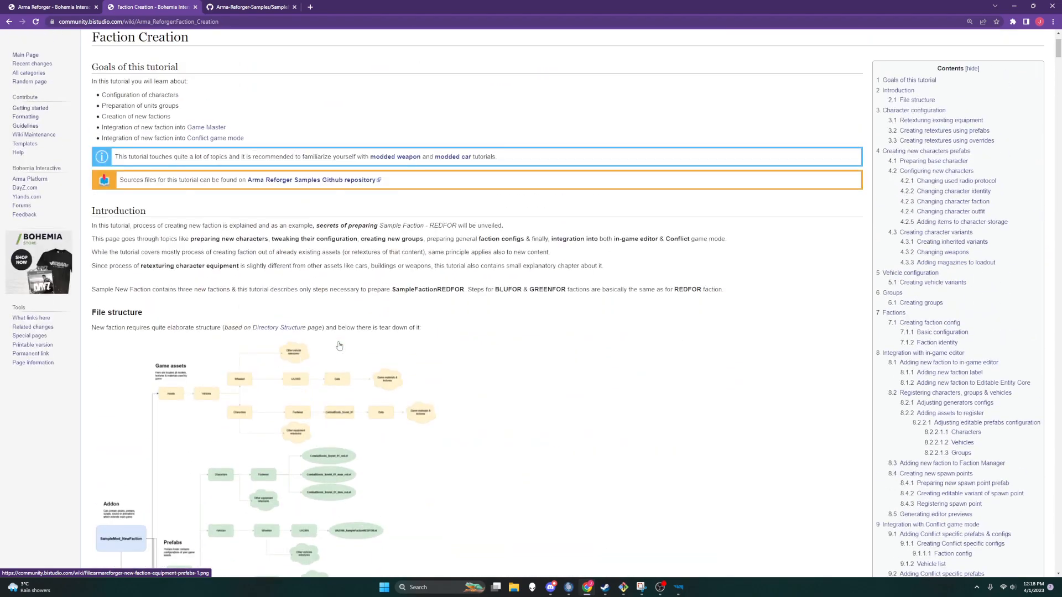
scroll(339, 345, down, 1)
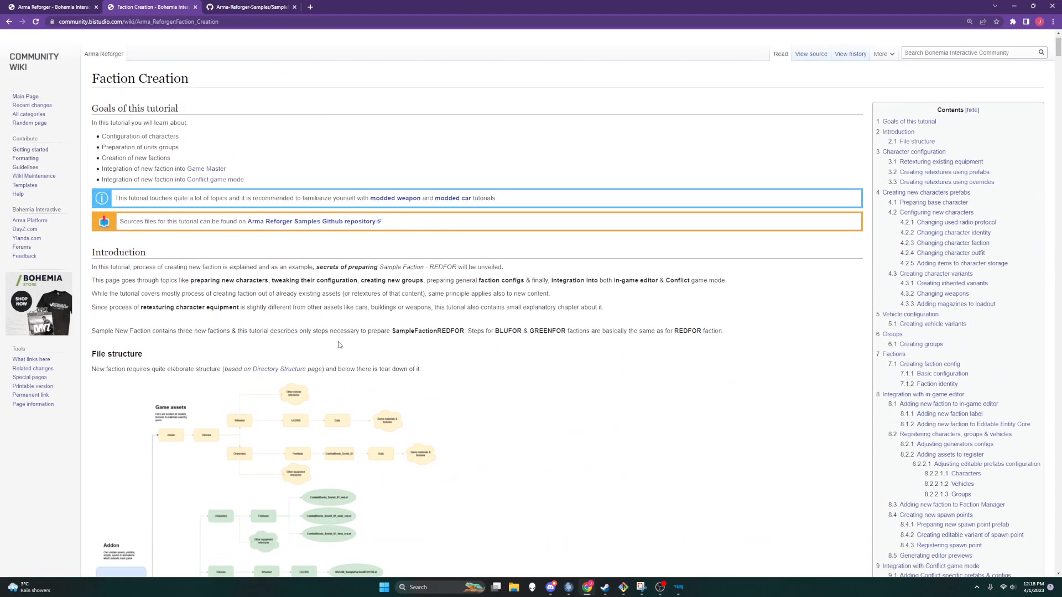
scroll(339, 345, down, 1)
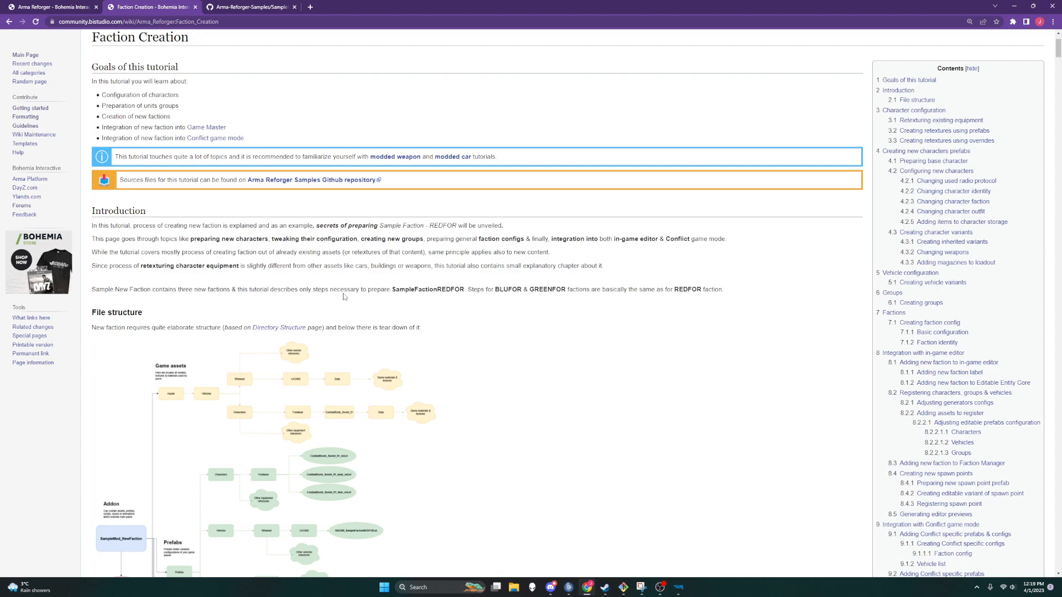
scroll(277, 293, up, 2)
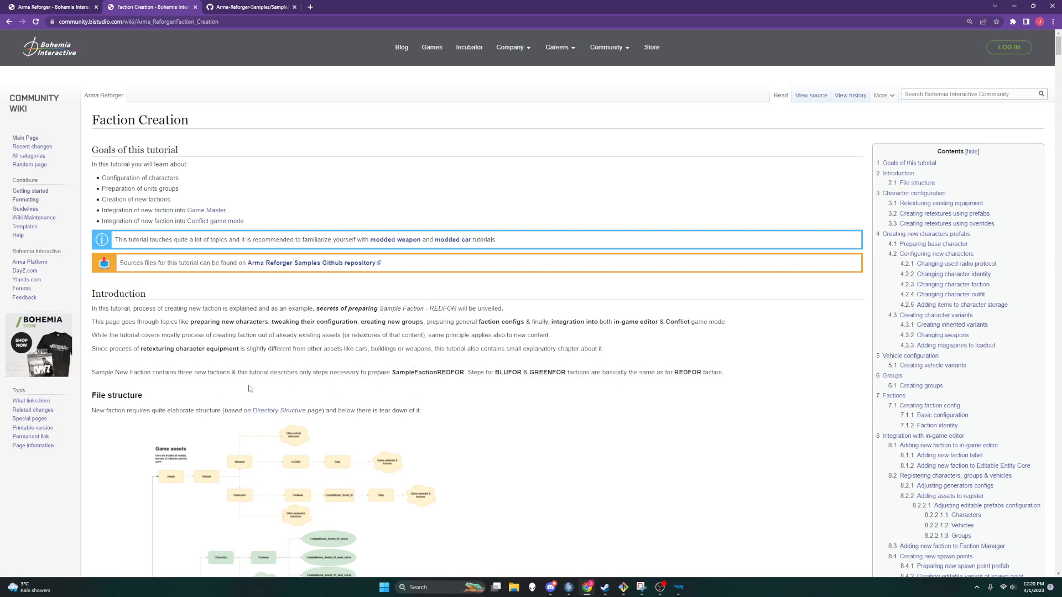
scroll(248, 389, down, 2)
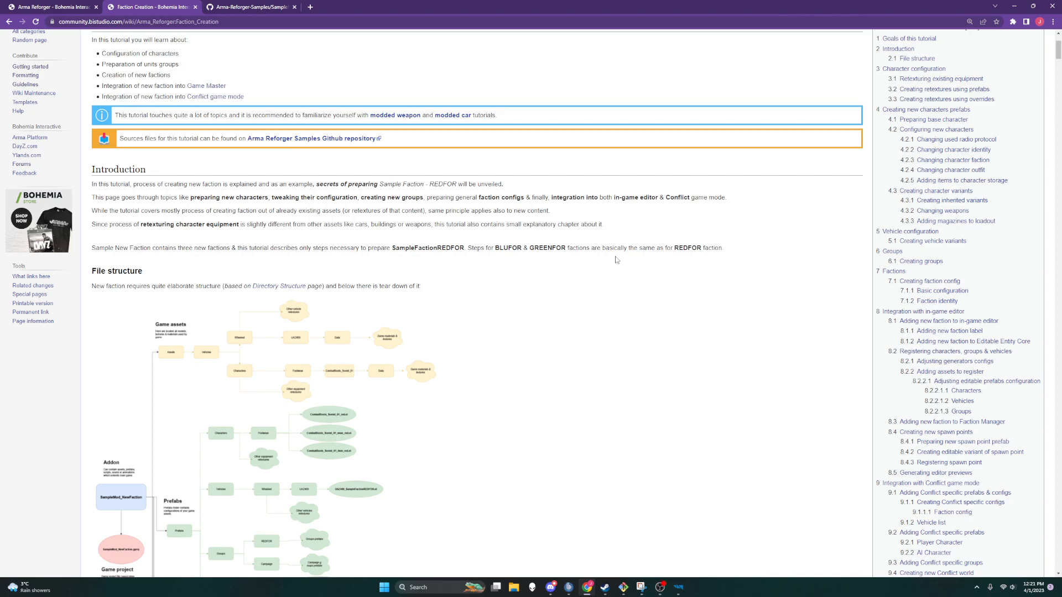
Step: Review the tutorial's file structure diagram for the new faction addon
click(243, 7)
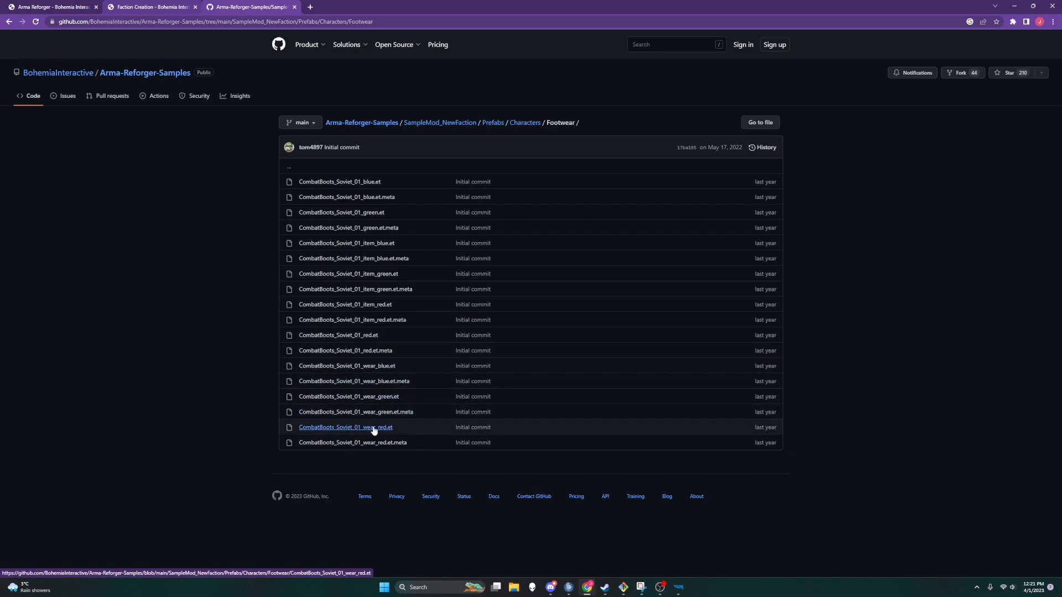
click(159, 8)
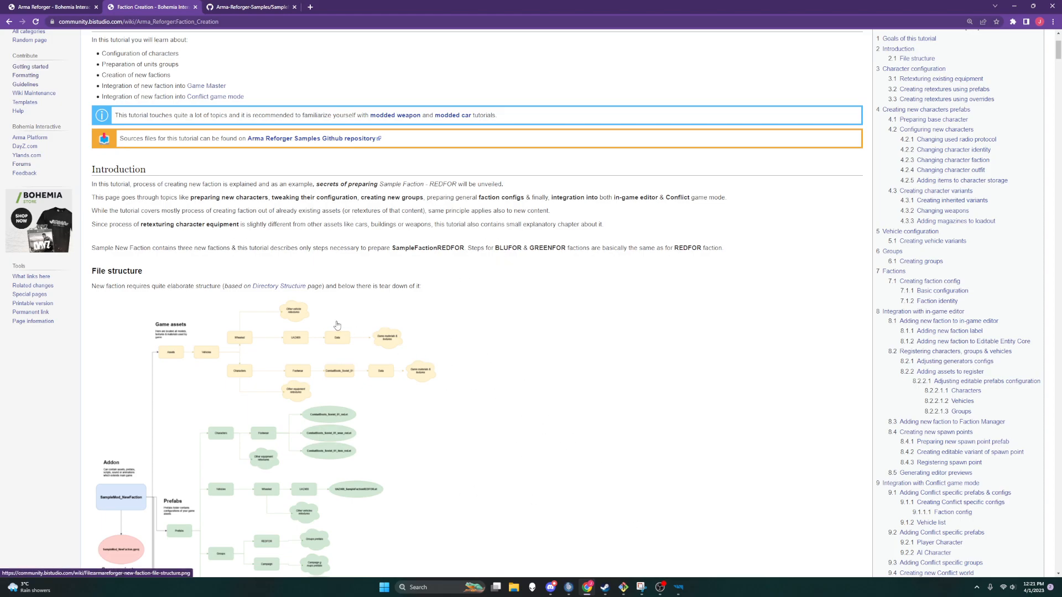
scroll(335, 324, down, 3)
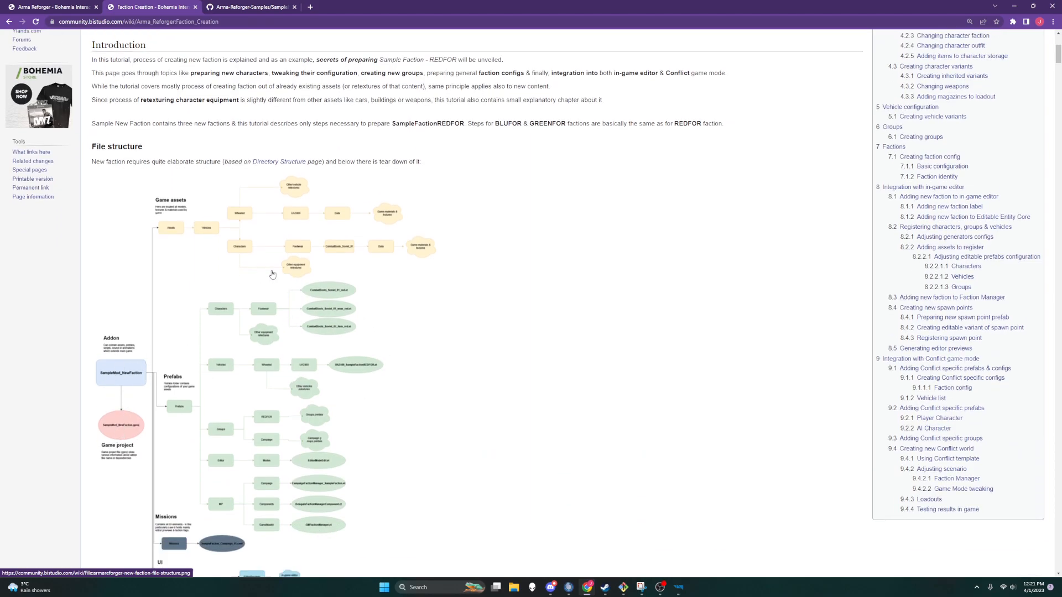
scroll(259, 275, down, 2)
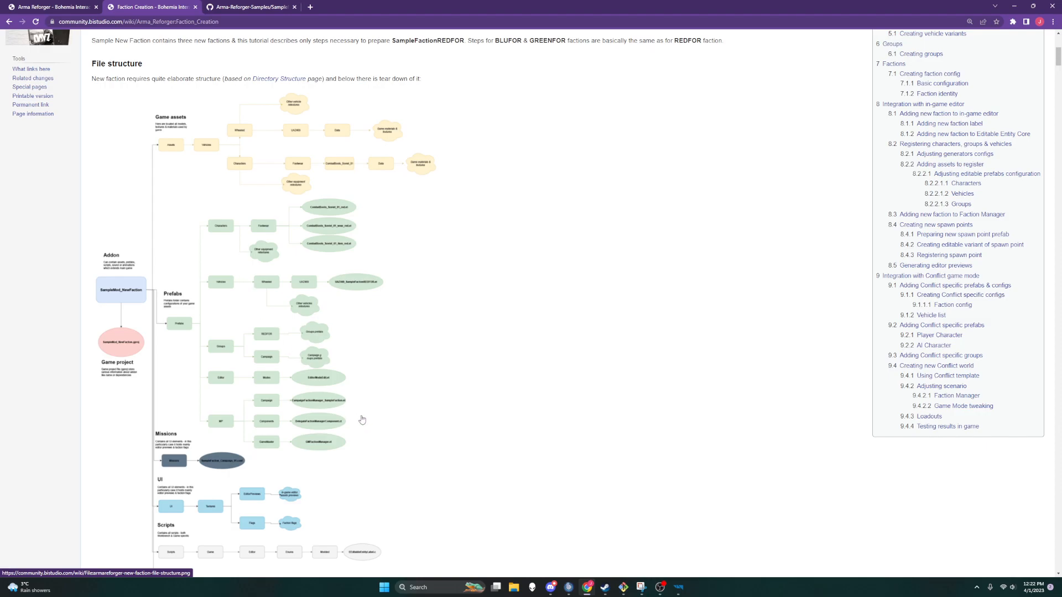
scroll(362, 420, down, 1)
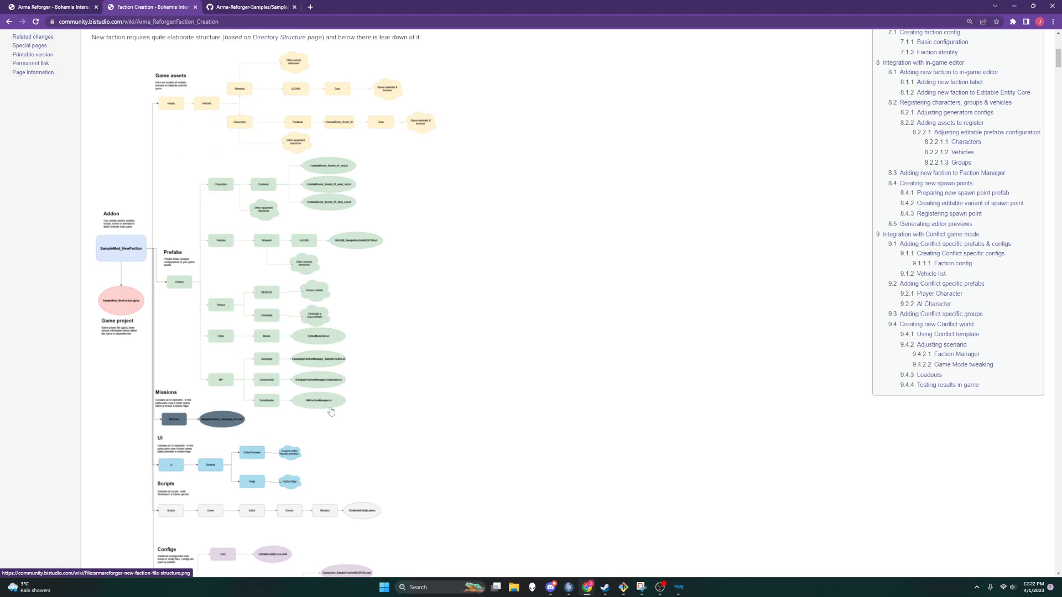
Step: Scroll through the rest of the file structure diagram to the tutorial's Character configuration and Retexturing existing equipment sections
scroll(271, 442, down, 2)
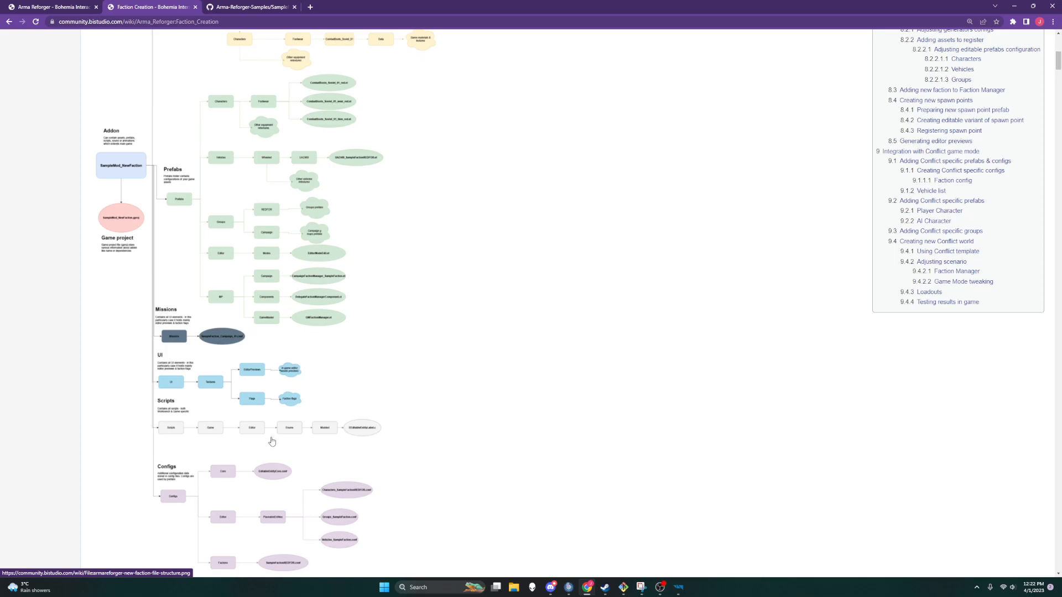
scroll(271, 442, down, 6)
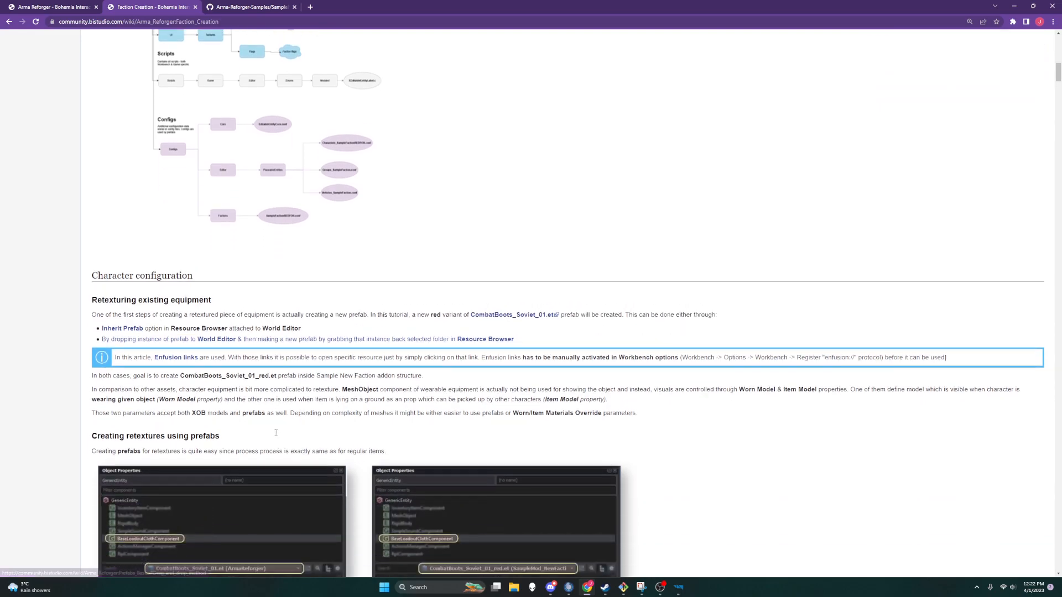
scroll(276, 433, down, 2)
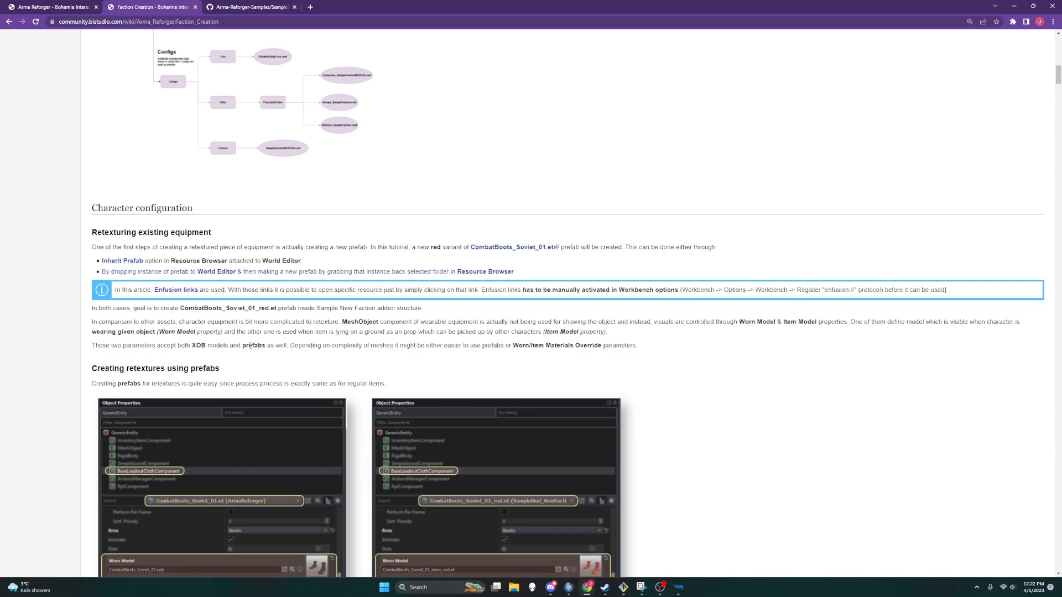
scroll(250, 346, down, 3)
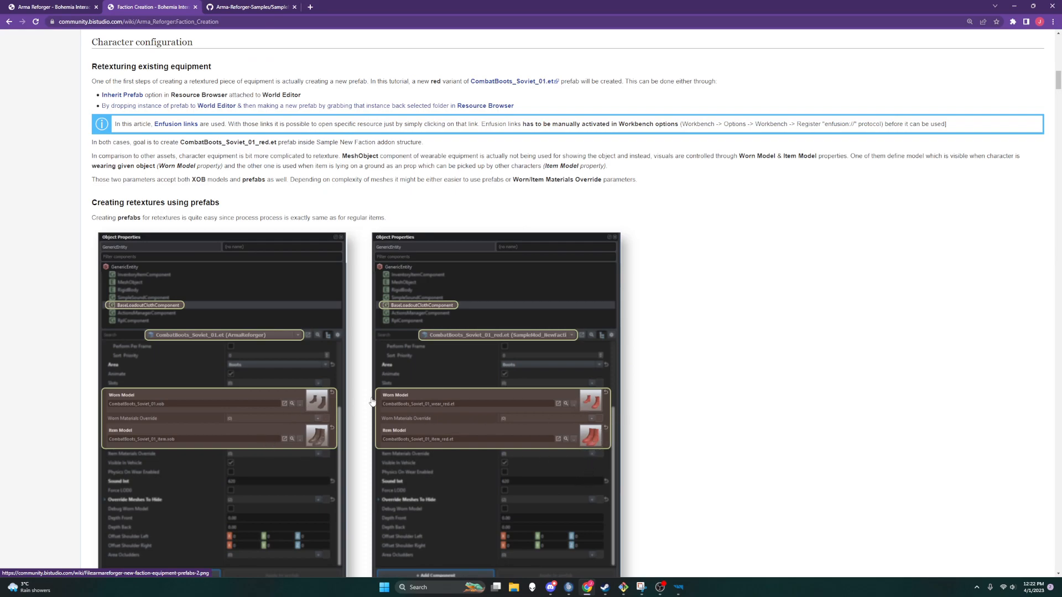
Step: Launch the Enfusion Workbench Launcher and minimize the browser window
click(679, 591)
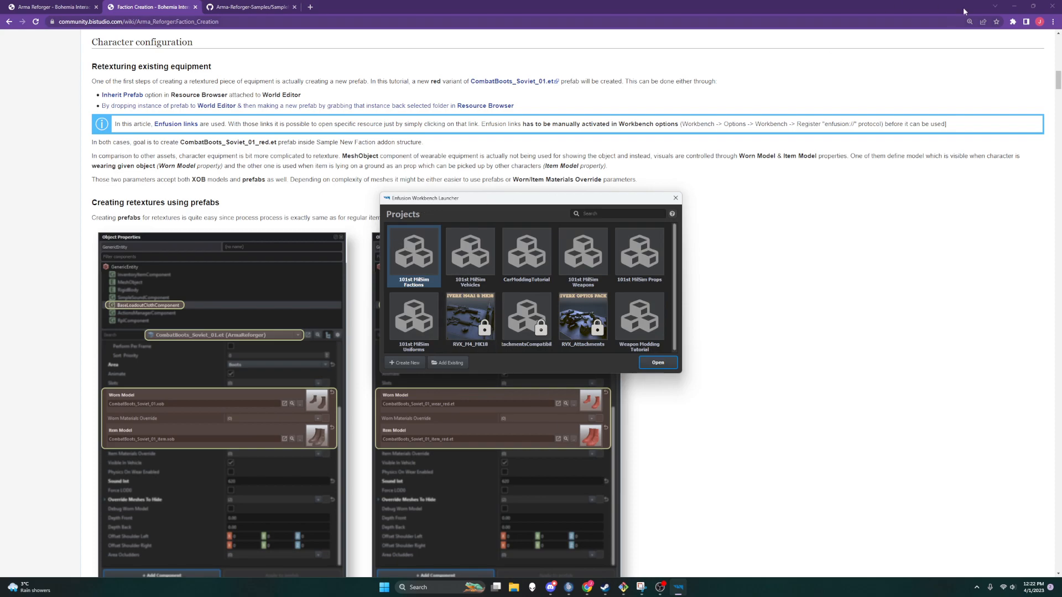
click(1015, 7)
click(1033, 9)
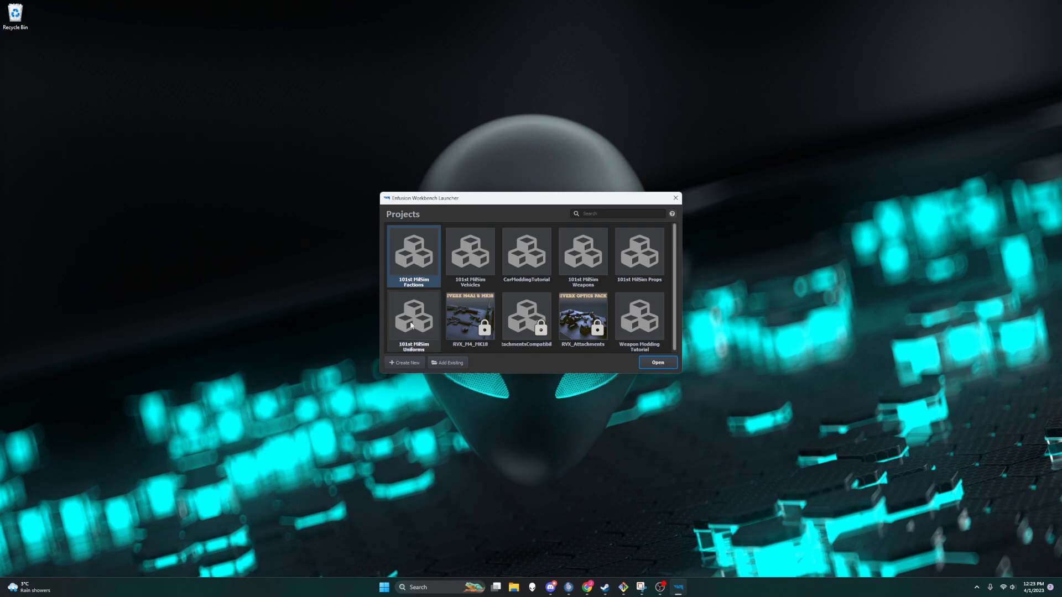
click(396, 363)
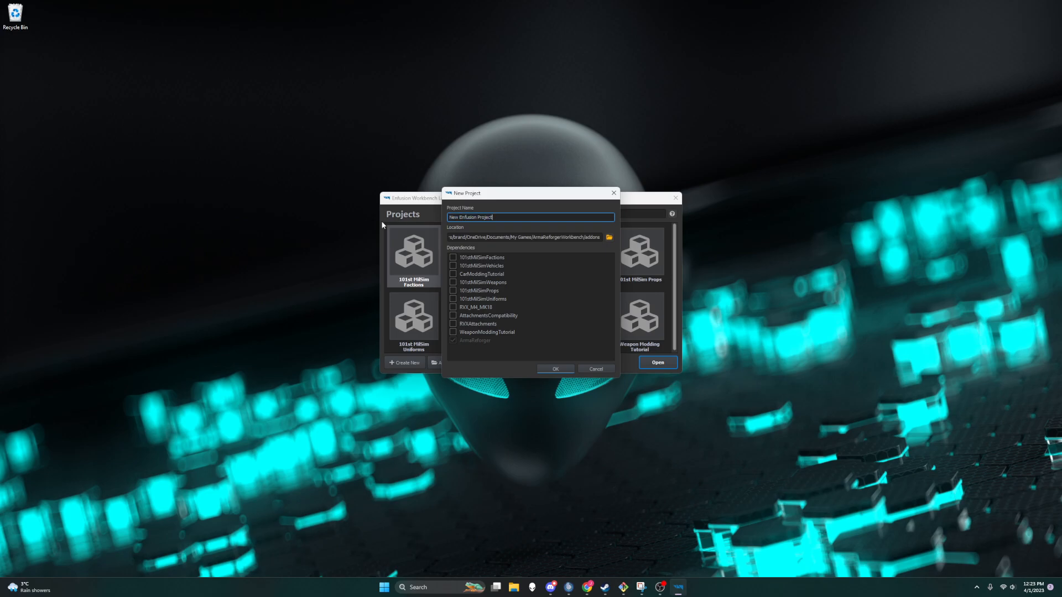
drag(521, 218, 411, 216)
text(mTYU)
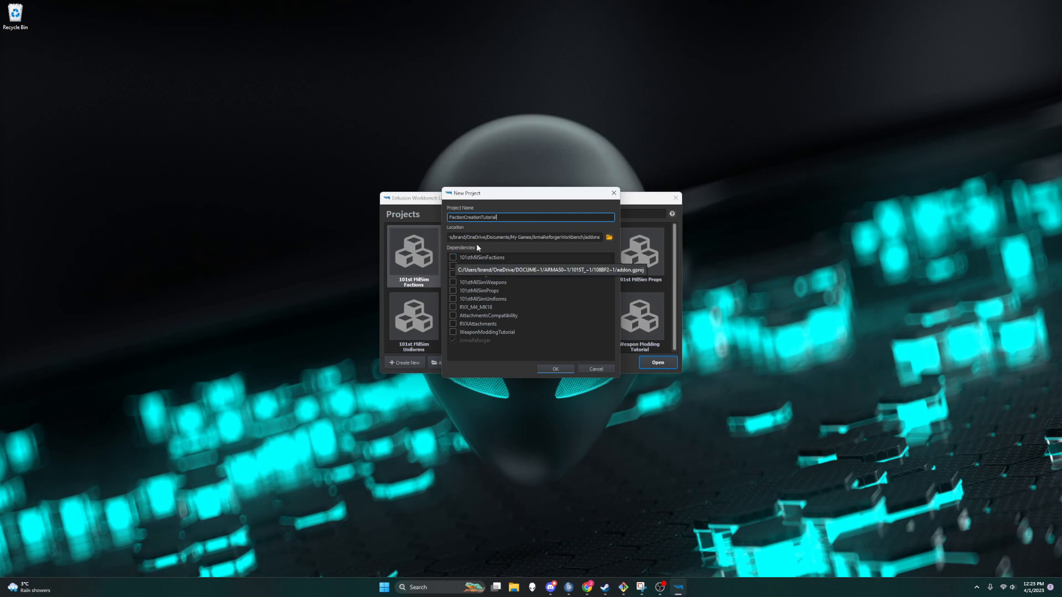
drag(506, 217, 407, 219)
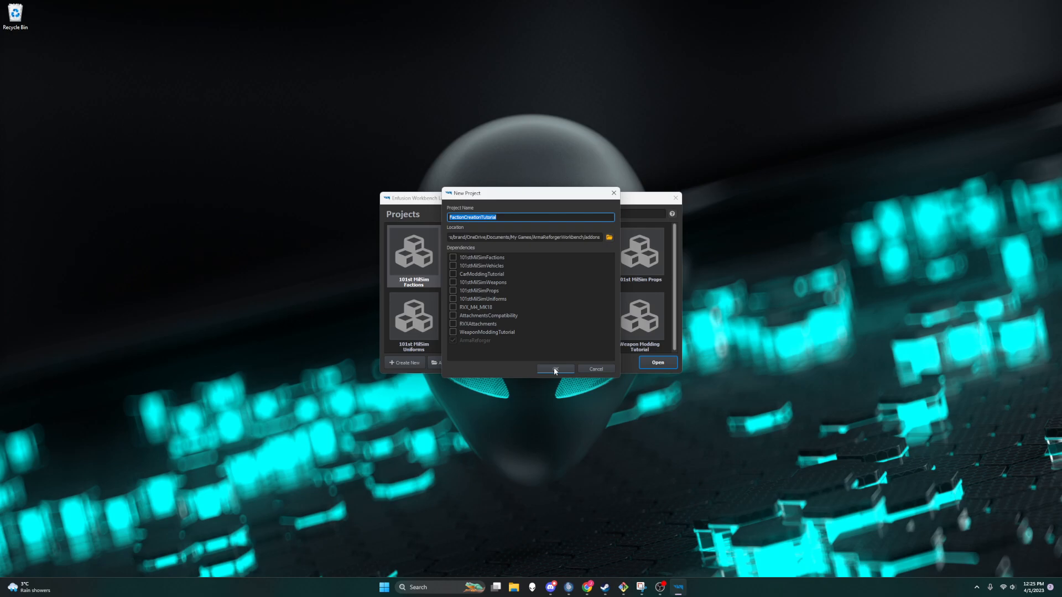
click(600, 366)
Step: Open the 101st MilSim Factions project and browse the addon folders listed in the Resource Browser
click(416, 244)
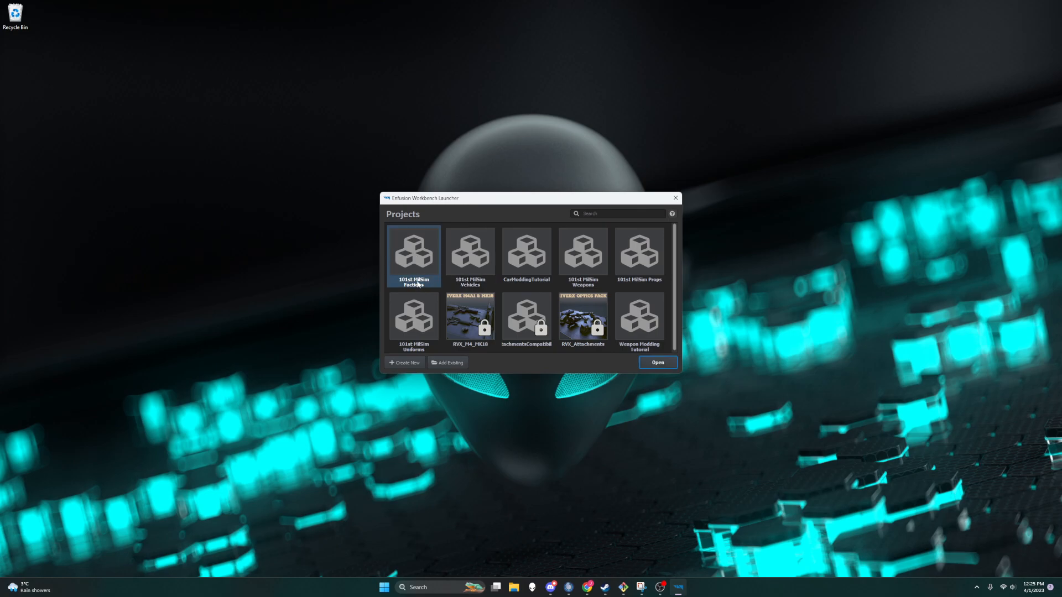
click(658, 364)
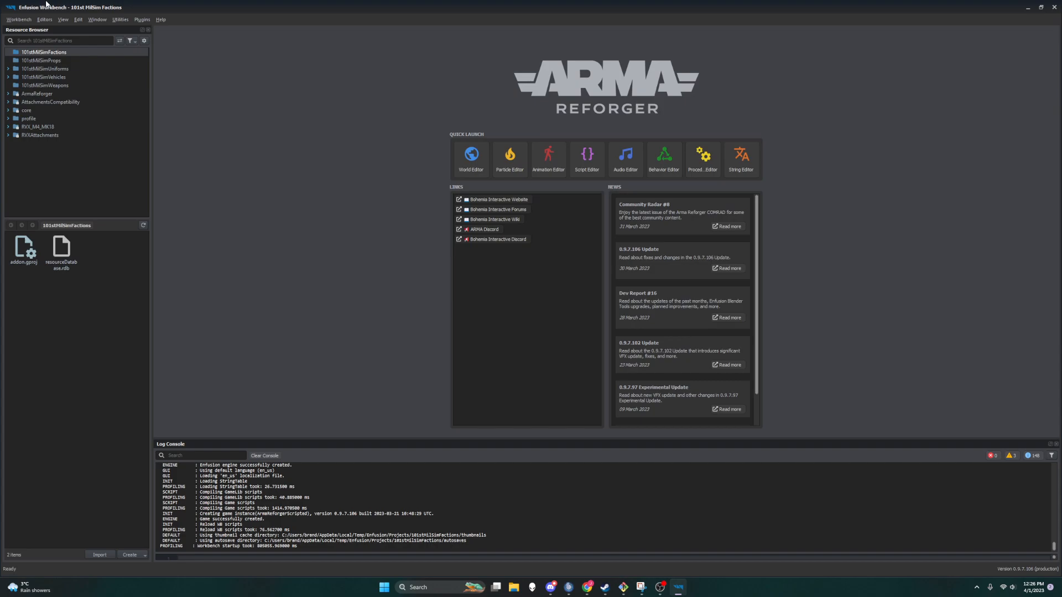
click(44, 62)
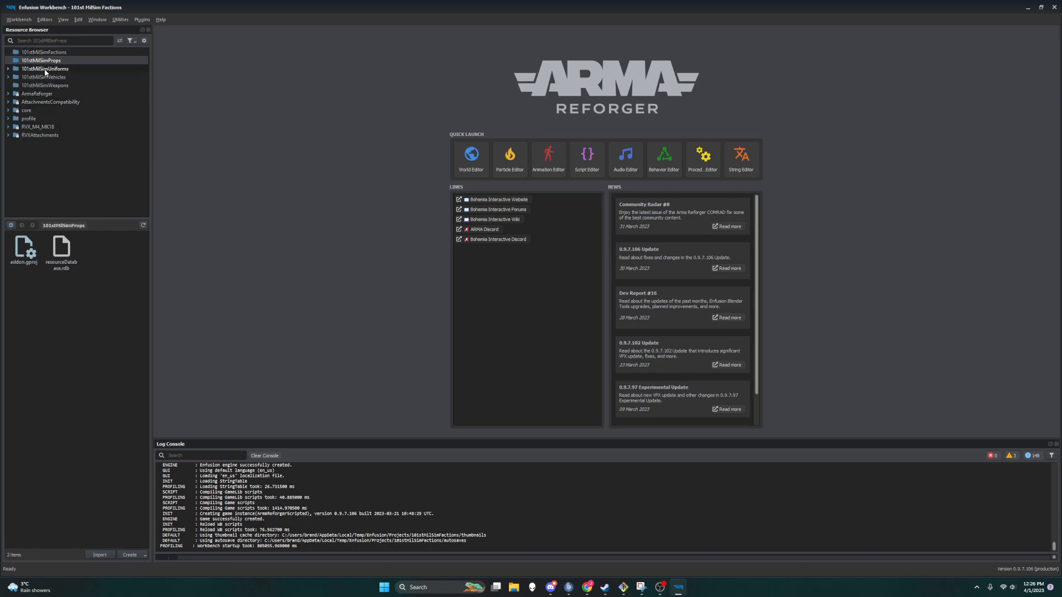
click(46, 69)
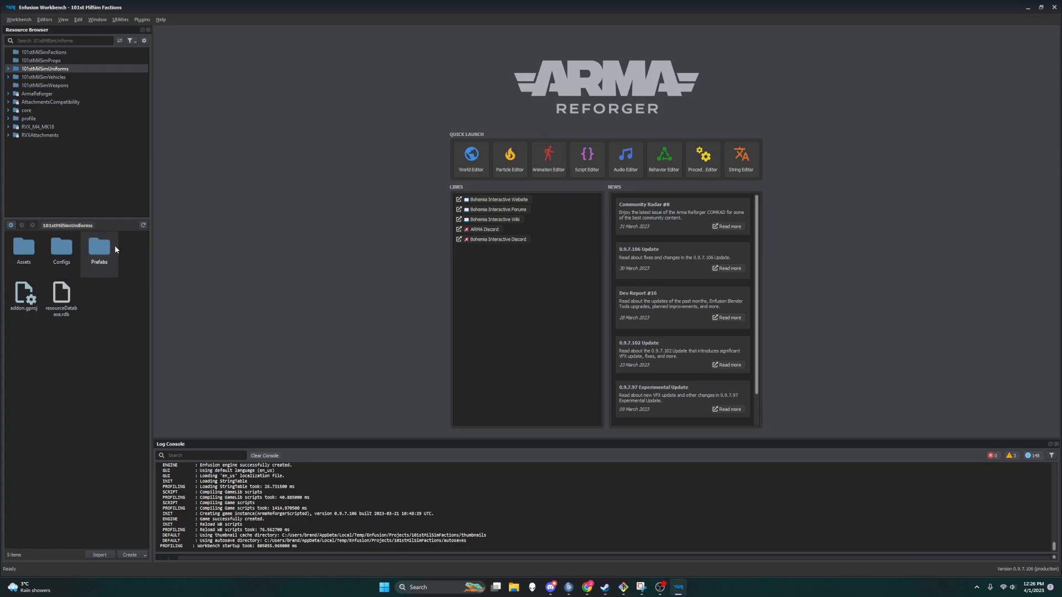
click(55, 77)
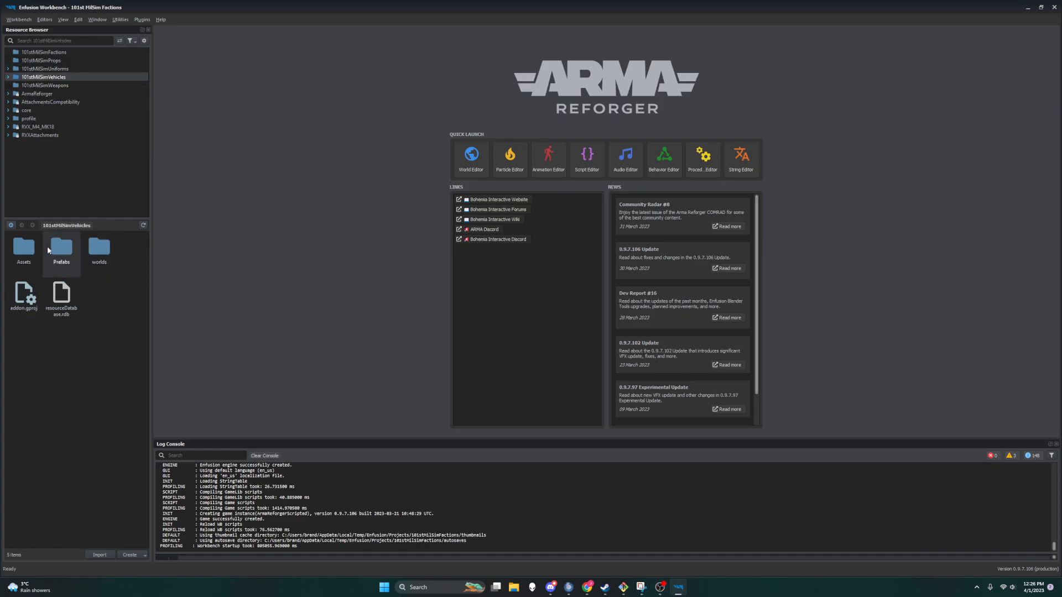
click(56, 85)
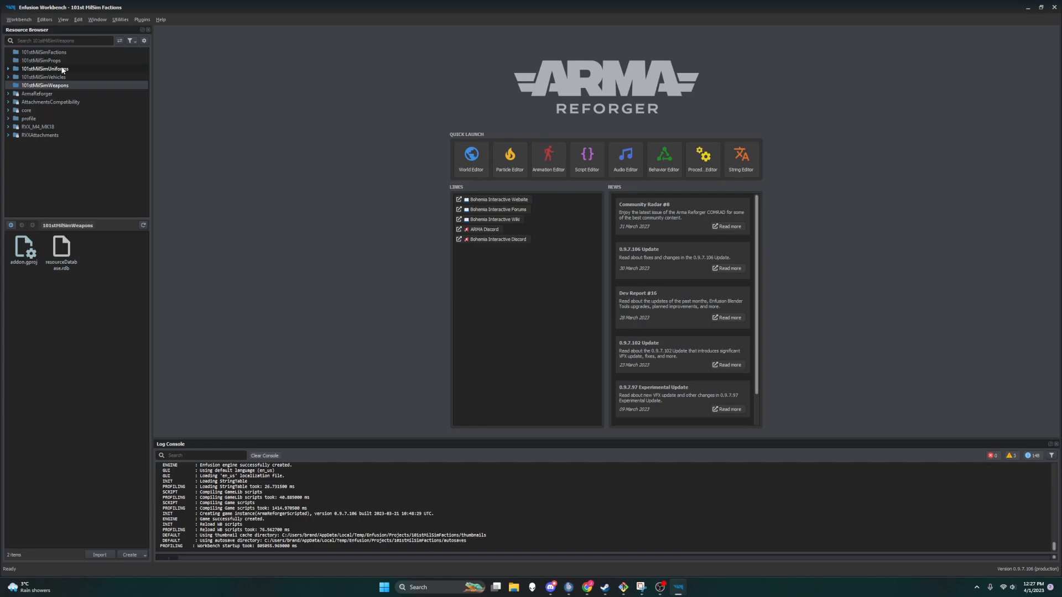
click(40, 52)
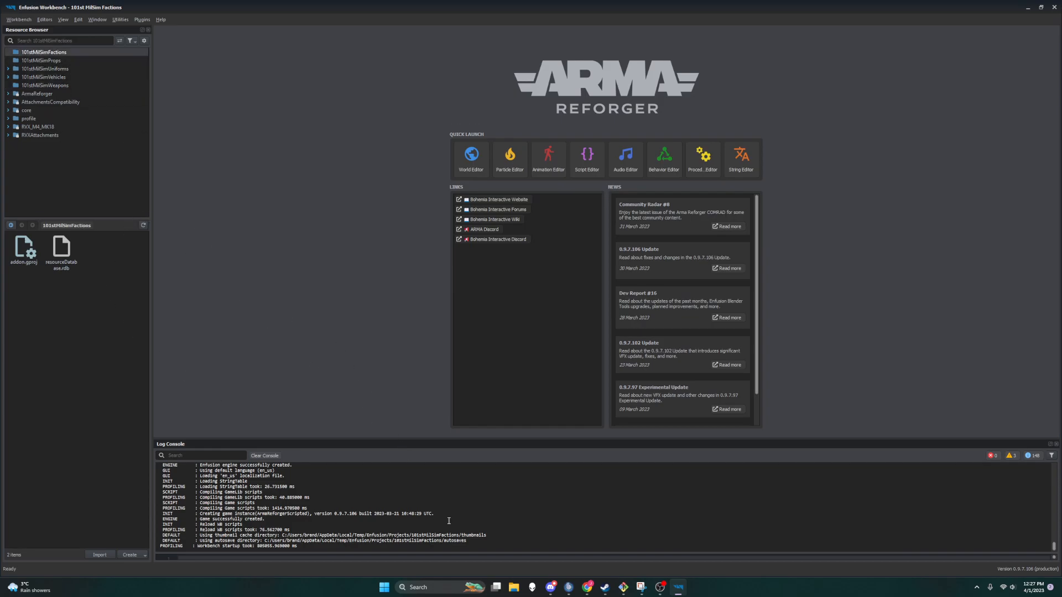
Step: Return to the tutorial and read the Creating retextures using prefabs section with its Object Properties comparison
click(588, 588)
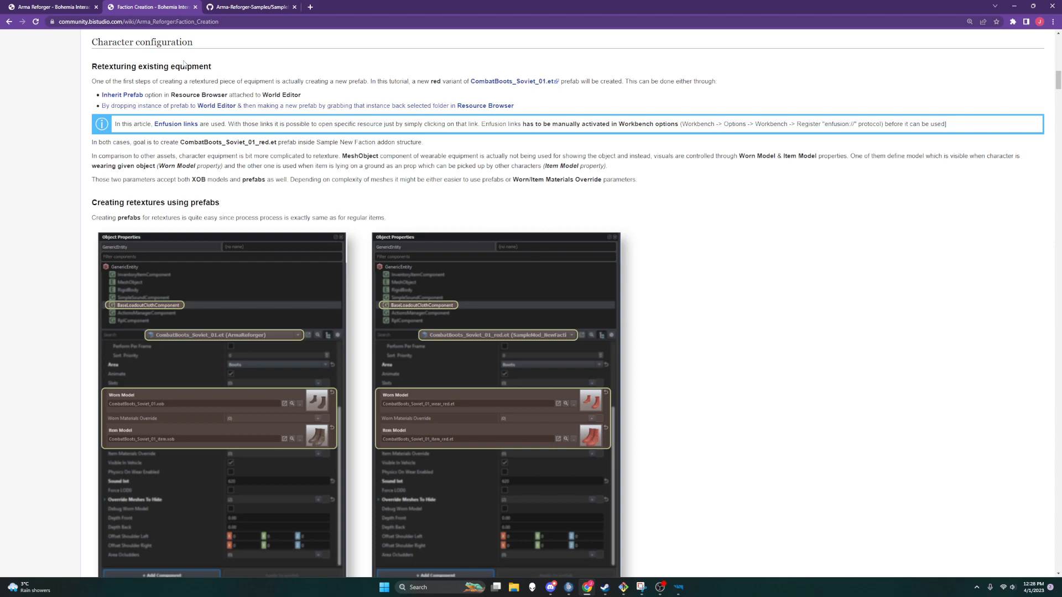
key(ctrl+minus)
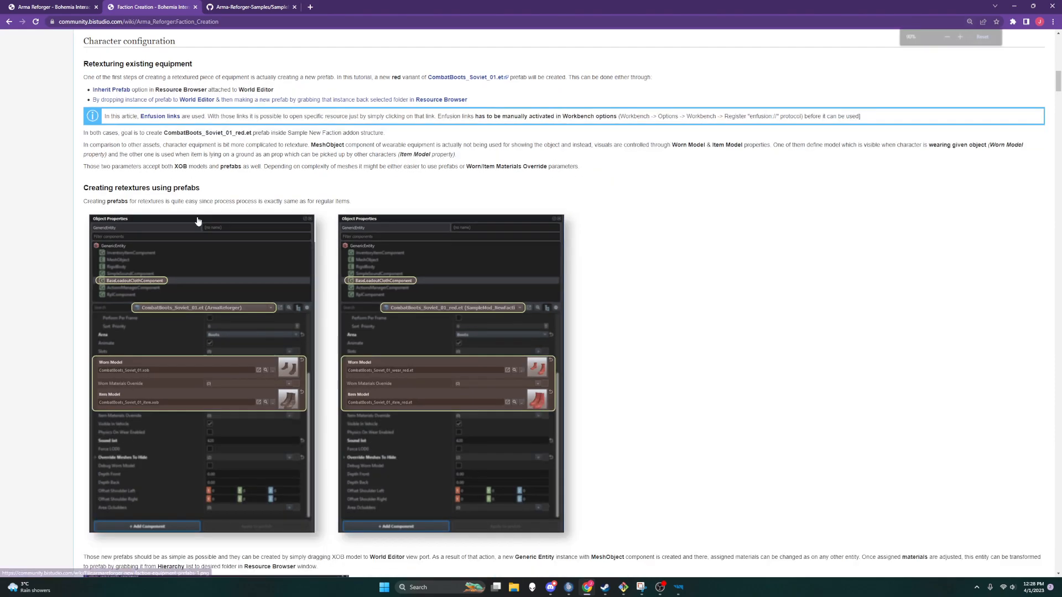
key(ctrl+plus)
key(ctrl+plus)
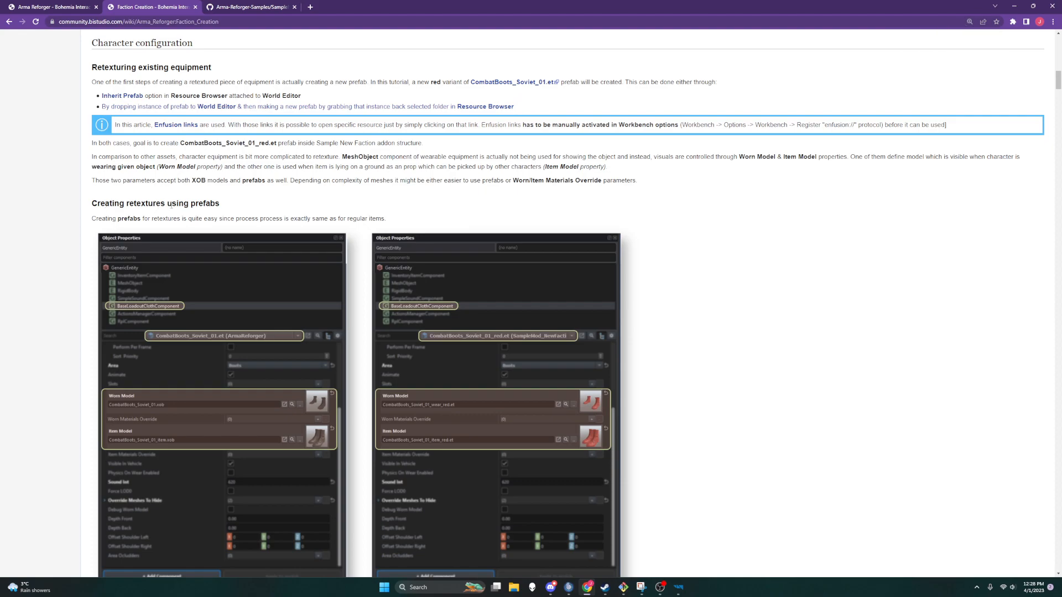
scroll(212, 203, down, 2)
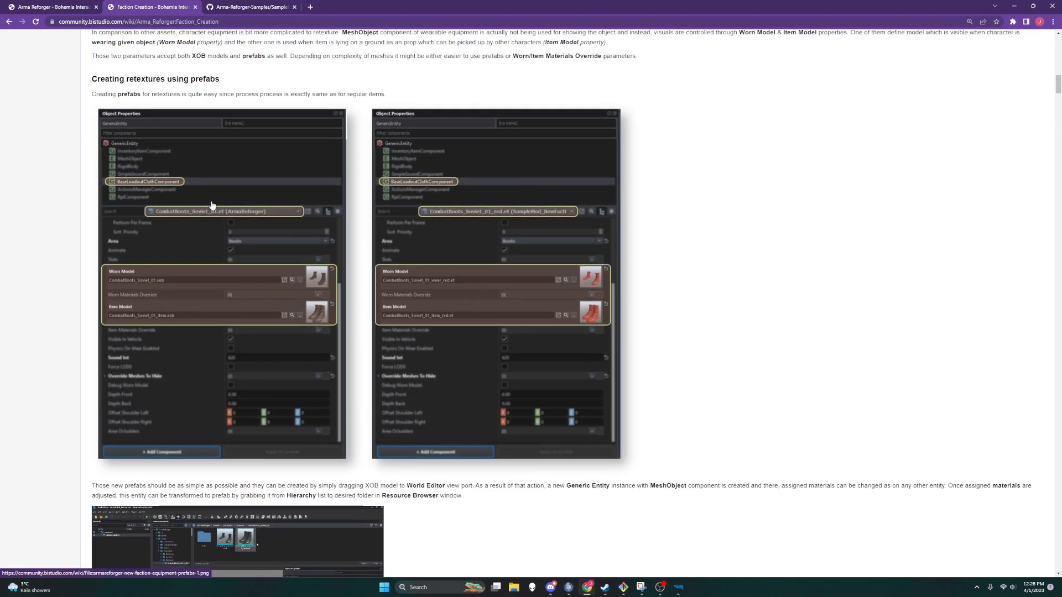
scroll(250, 124, up, 1)
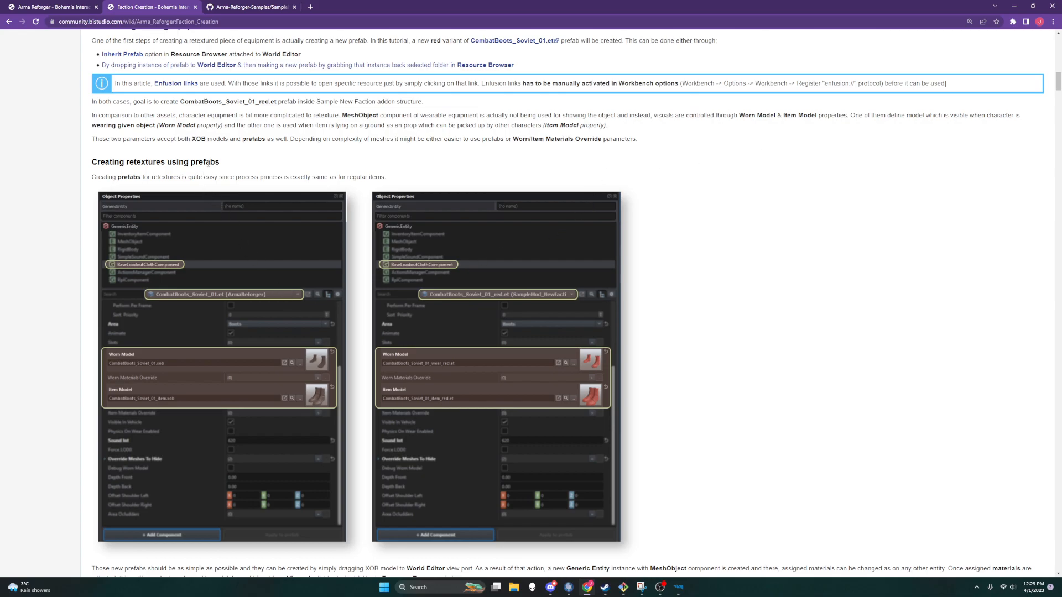
scroll(208, 163, down, 5)
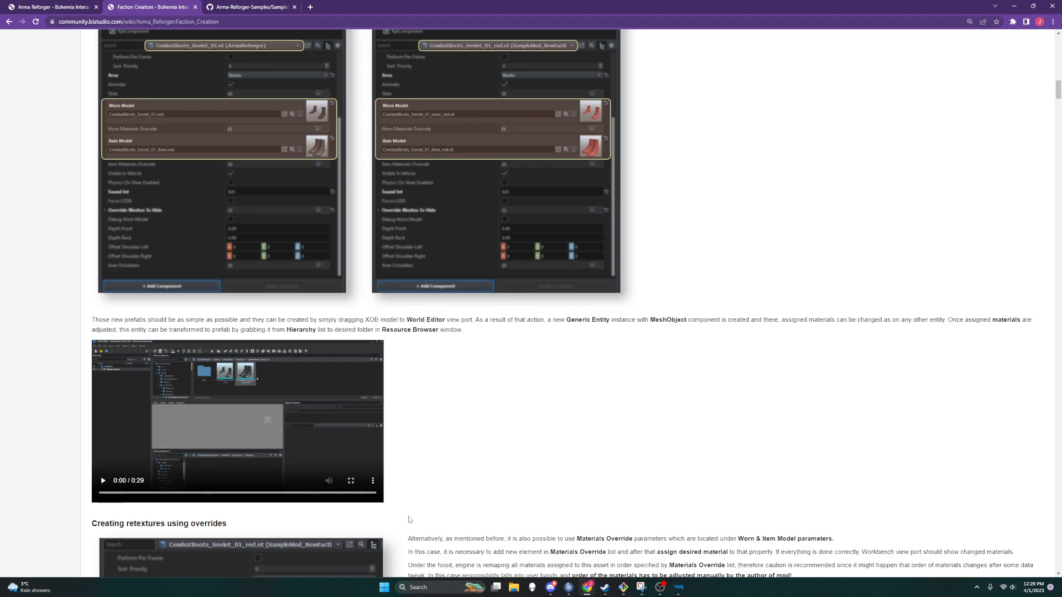
scroll(409, 519, up, 4)
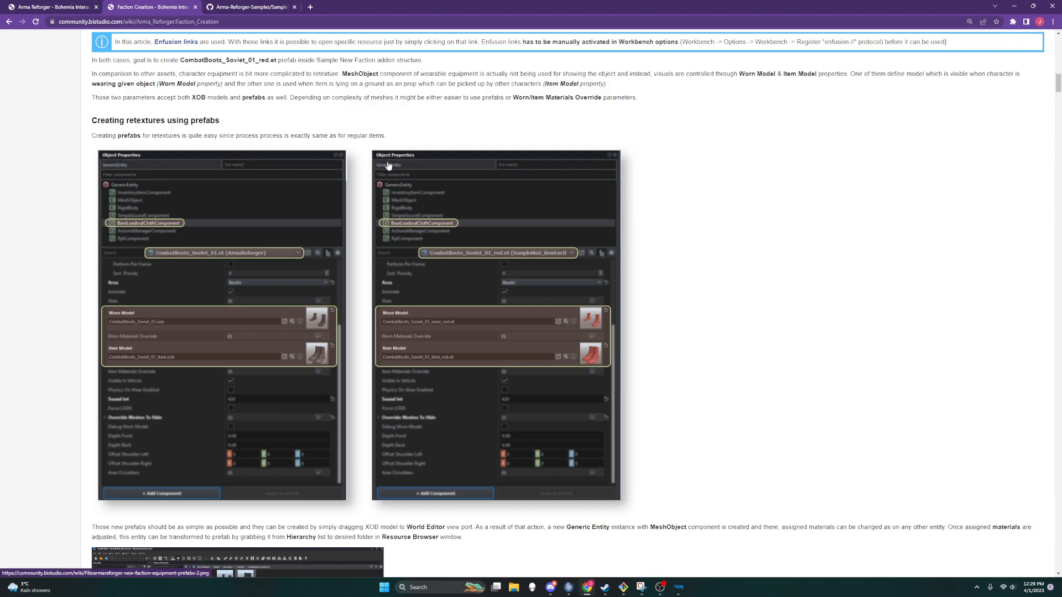
scroll(389, 169, down, 2)
scroll(389, 169, down, 3)
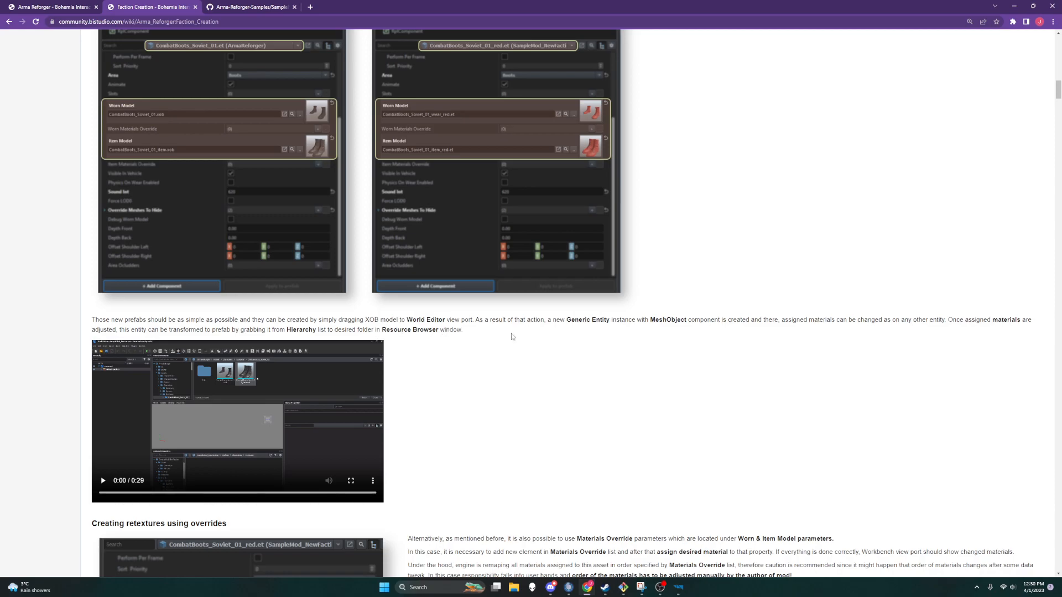
Step: Browse to ArmaReforger/Prefabs/Characters/Footwear and open the CombatBoots_Soviet_01 prefab for editing in the World Editor
click(679, 589)
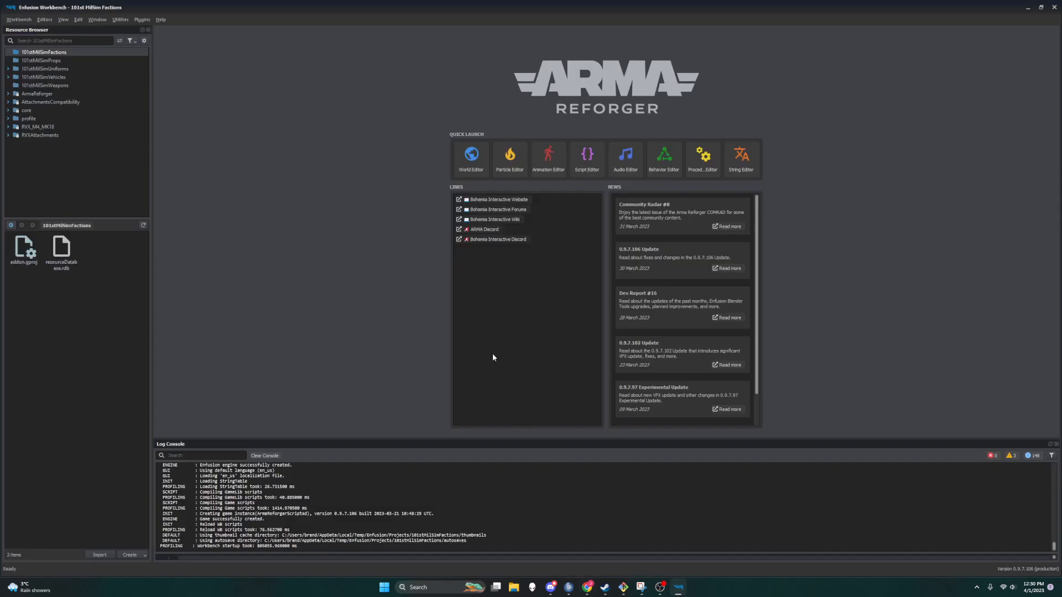
double_click(37, 94)
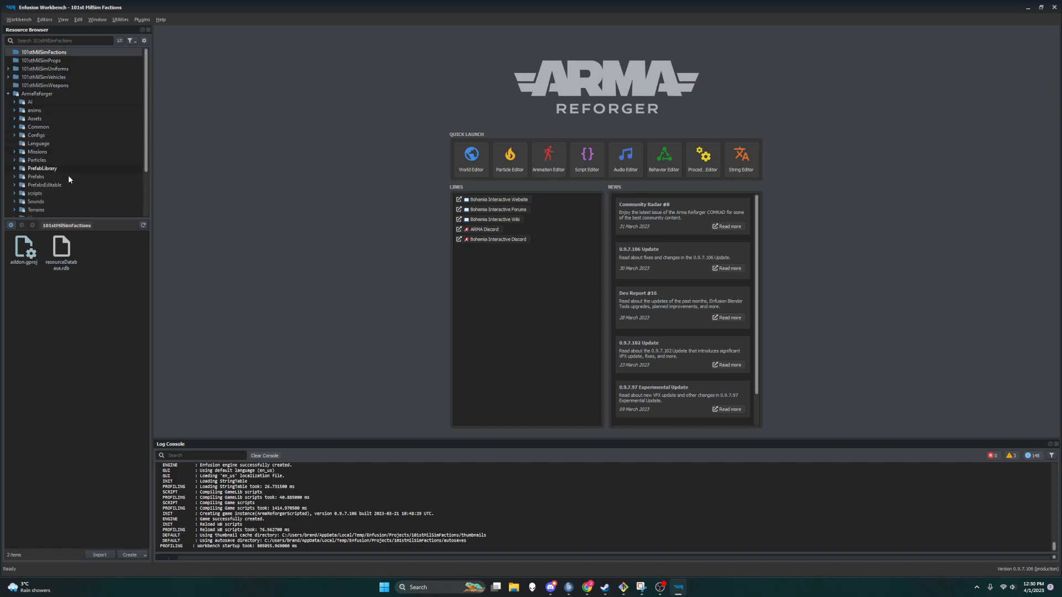
scroll(146, 97, down, 1)
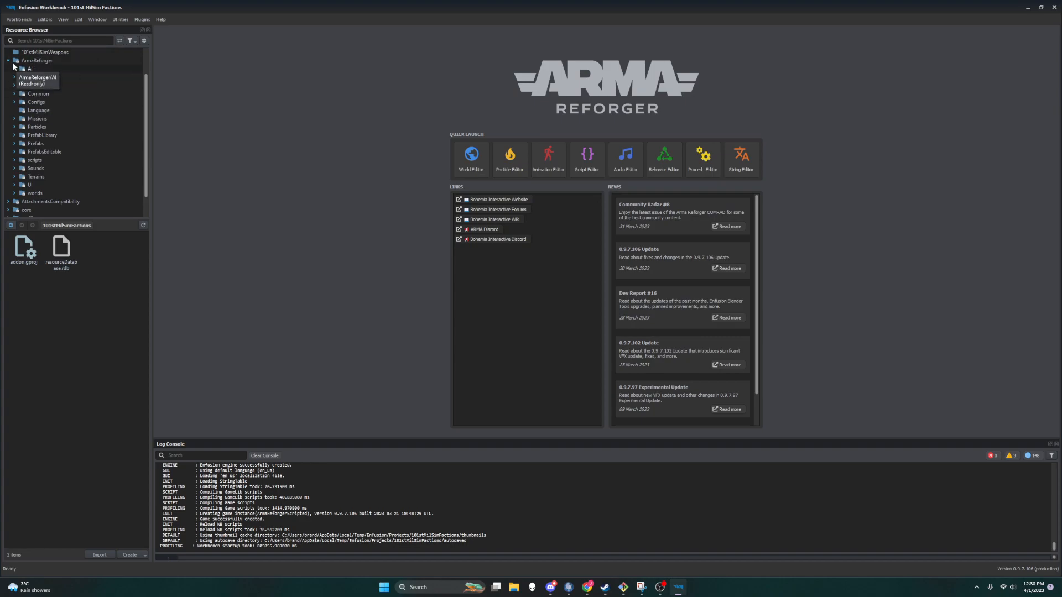
click(14, 144)
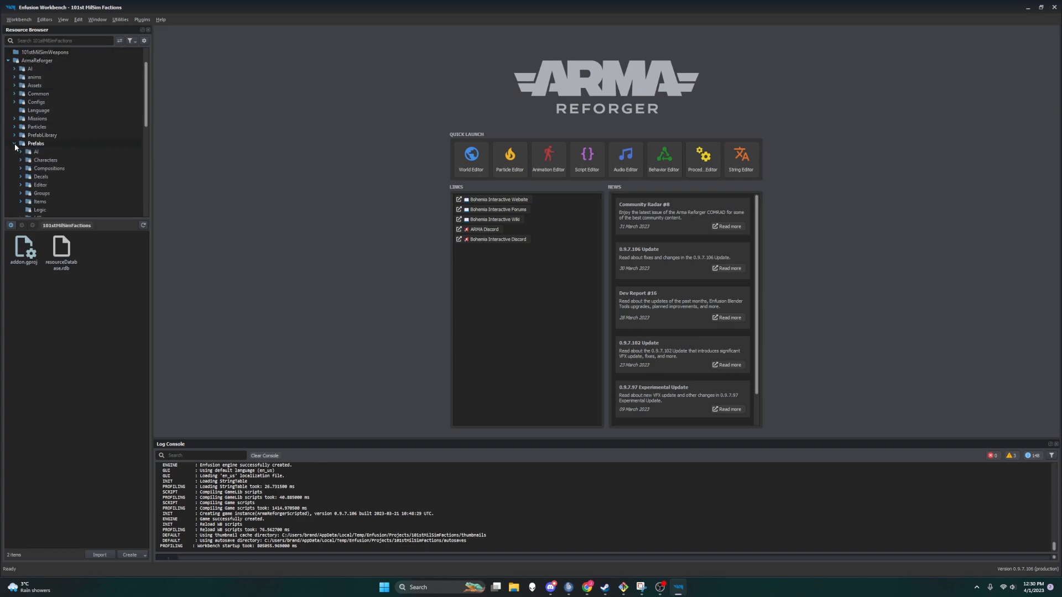
scroll(30, 169, down, 2)
scroll(31, 169, down, 3)
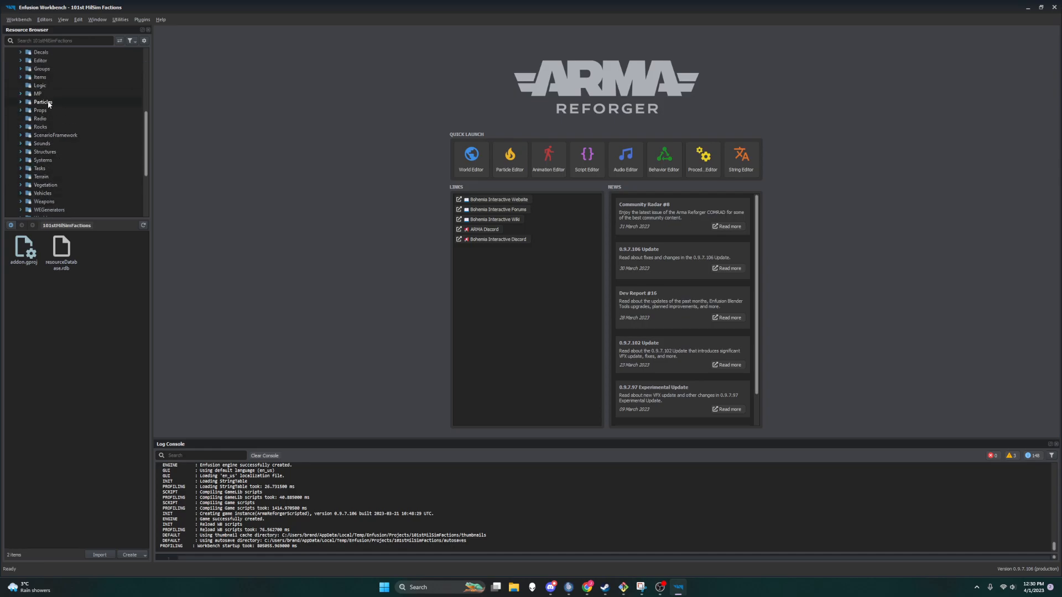
scroll(37, 178, up, 2)
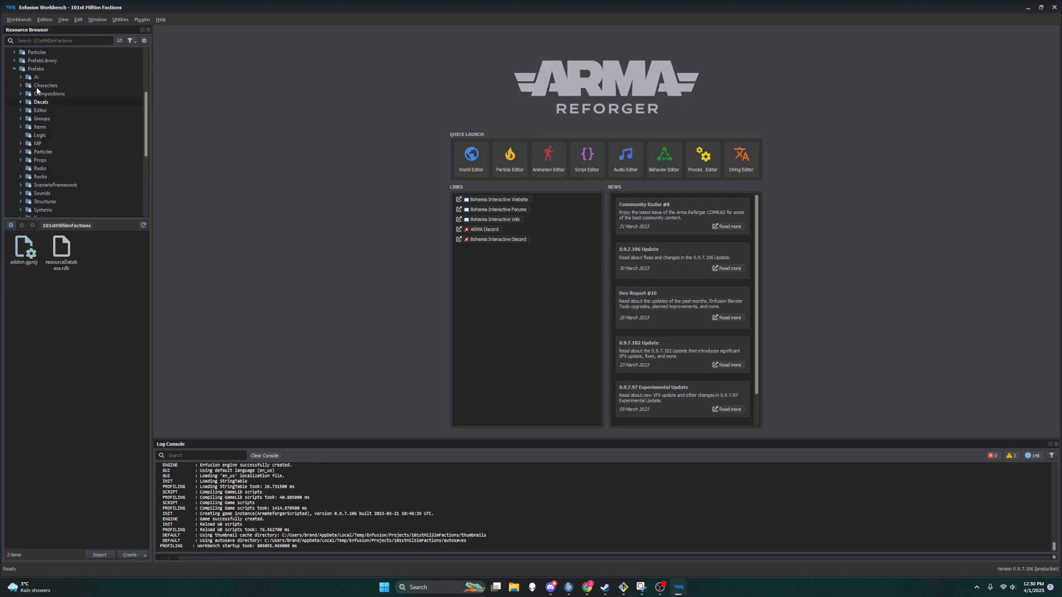
click(21, 85)
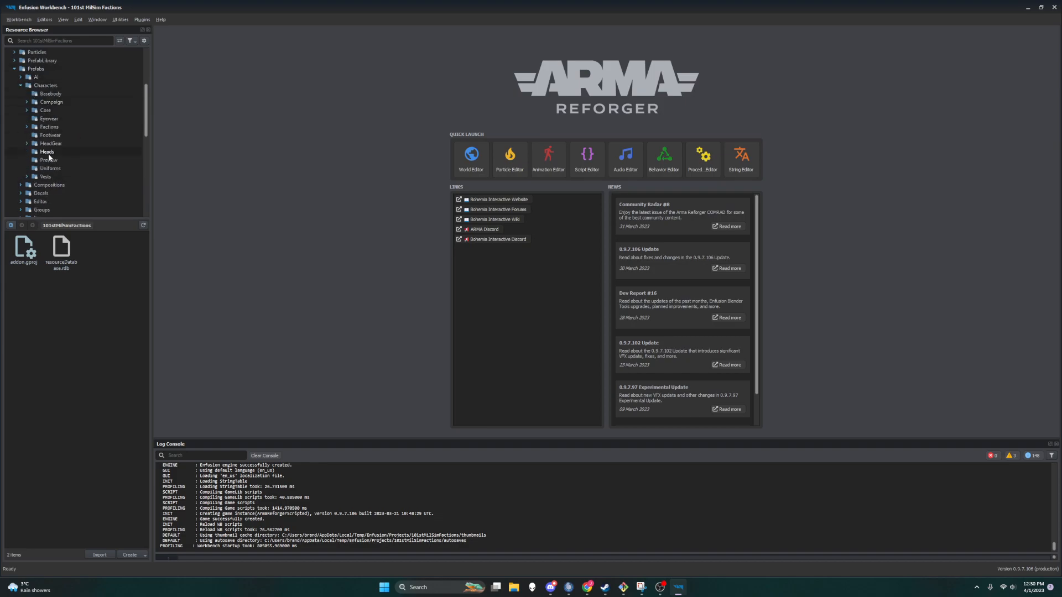
click(50, 135)
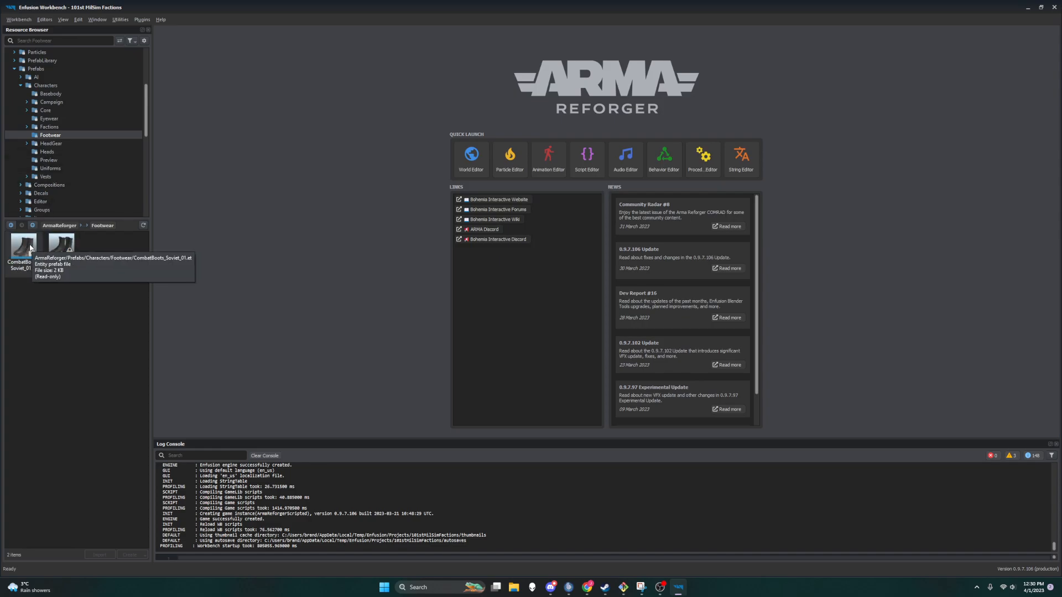
click(19, 270)
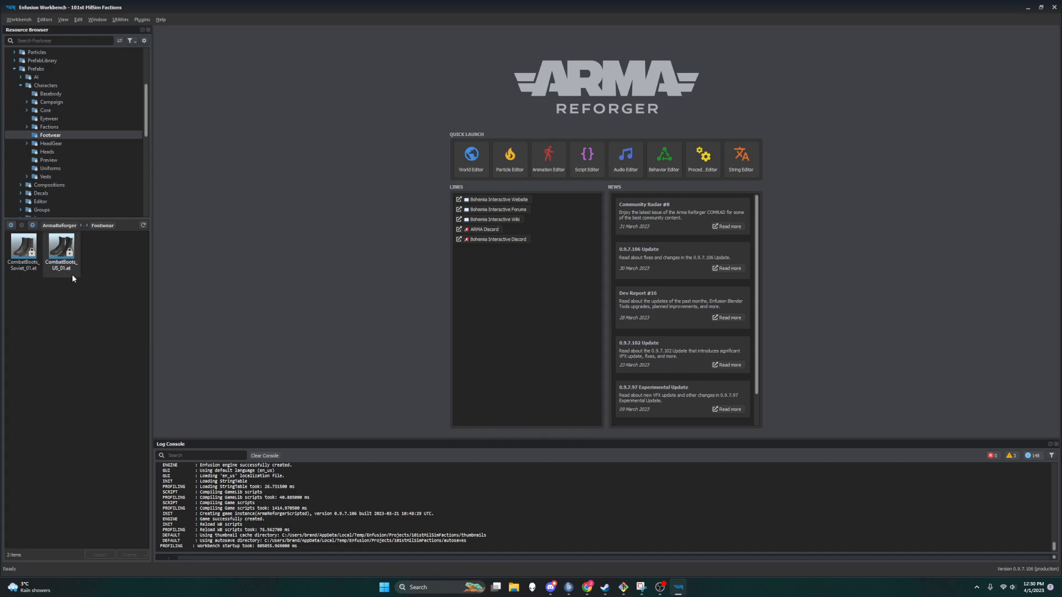
double_click(29, 259)
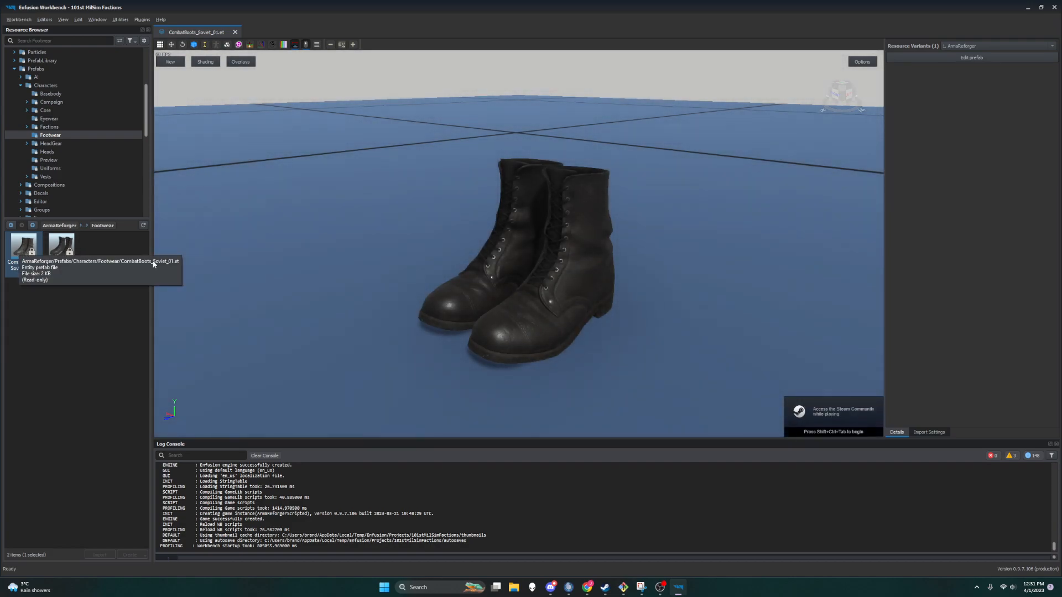
click(998, 58)
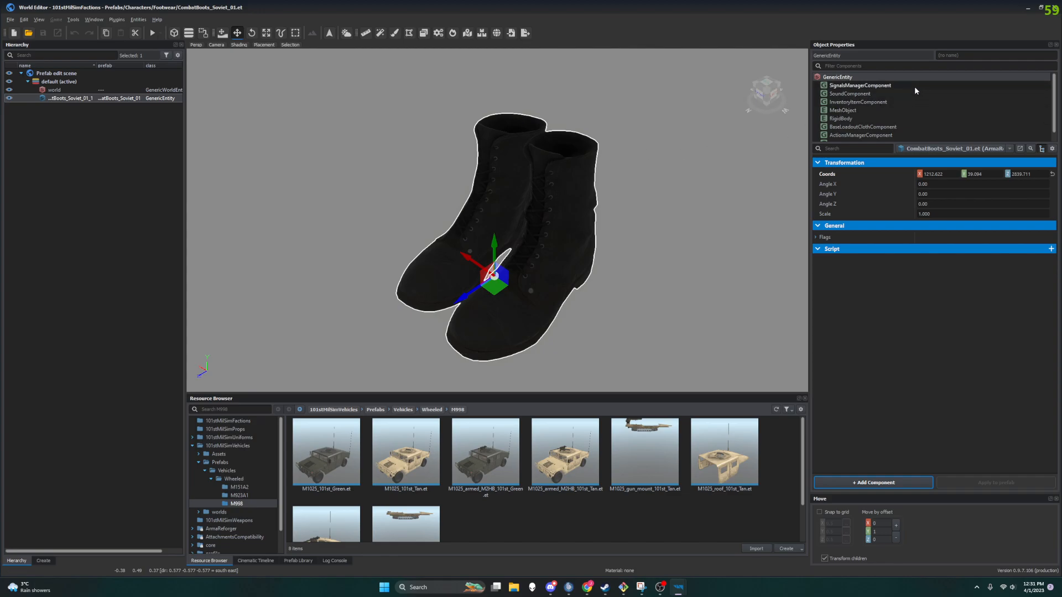
Step: Replace the MeshObject material of the boots with M151A2_Body_101st_Tan.emat
click(891, 110)
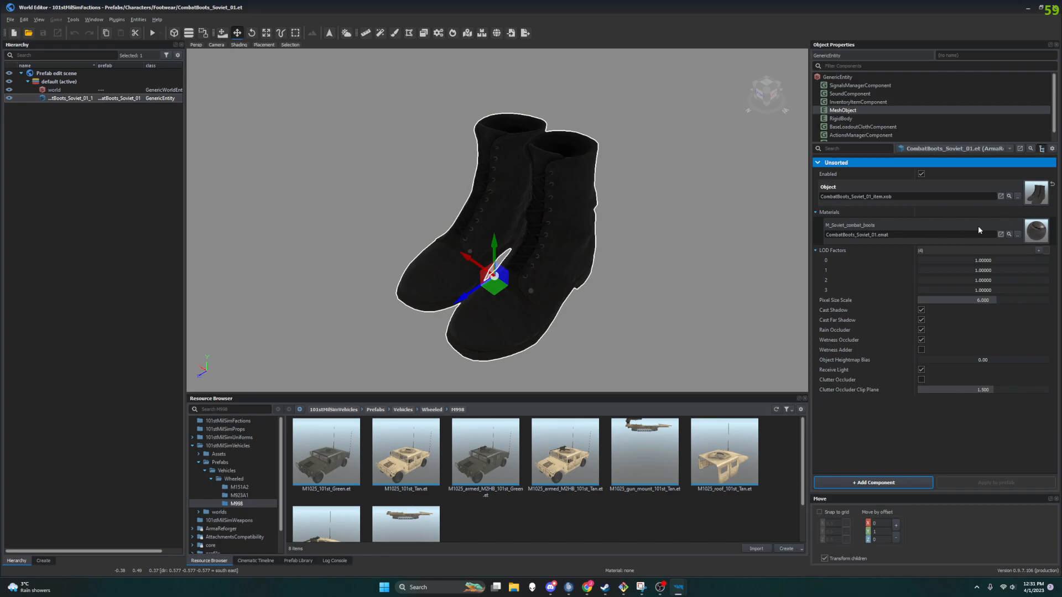
click(1018, 236)
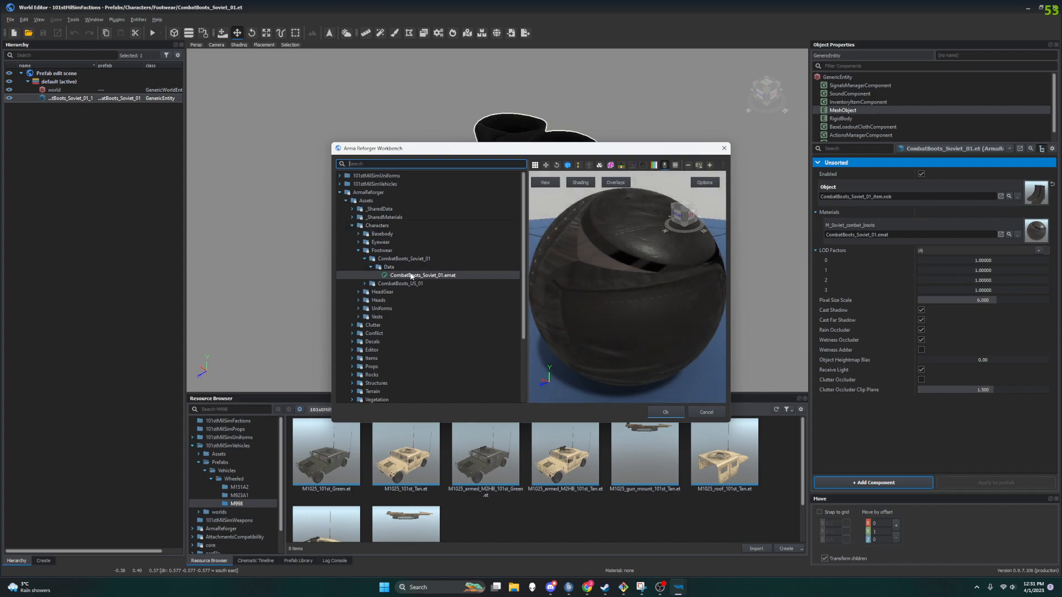
text(a)
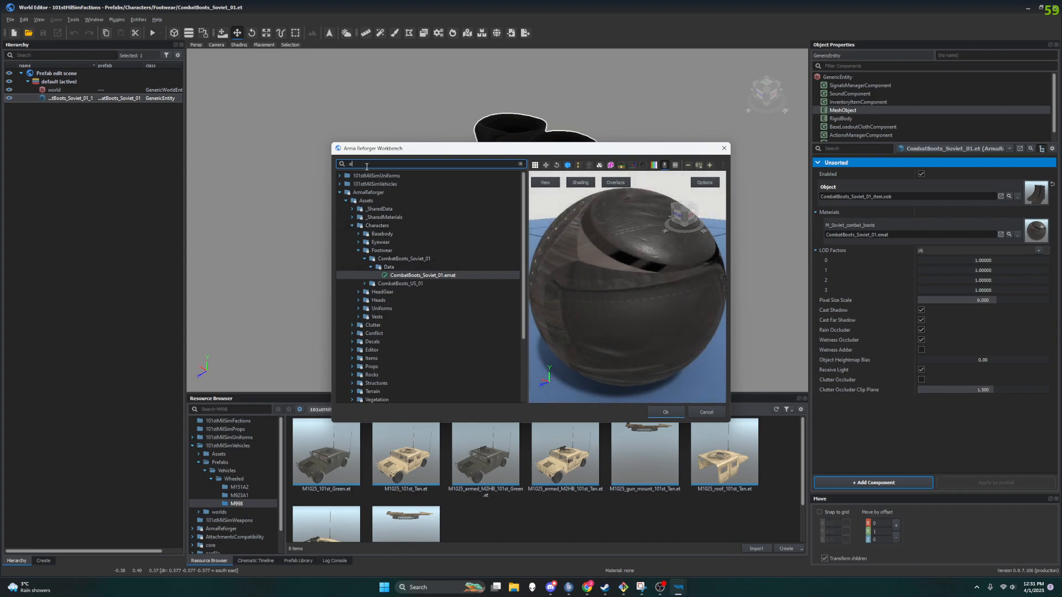
key(BackSpace)
text(tan)
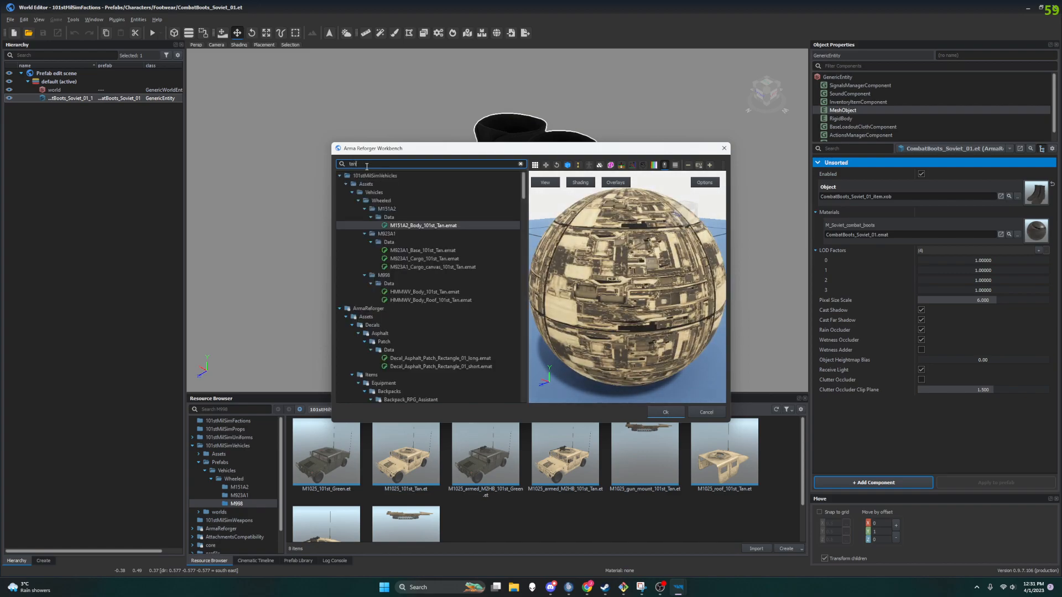
click(426, 225)
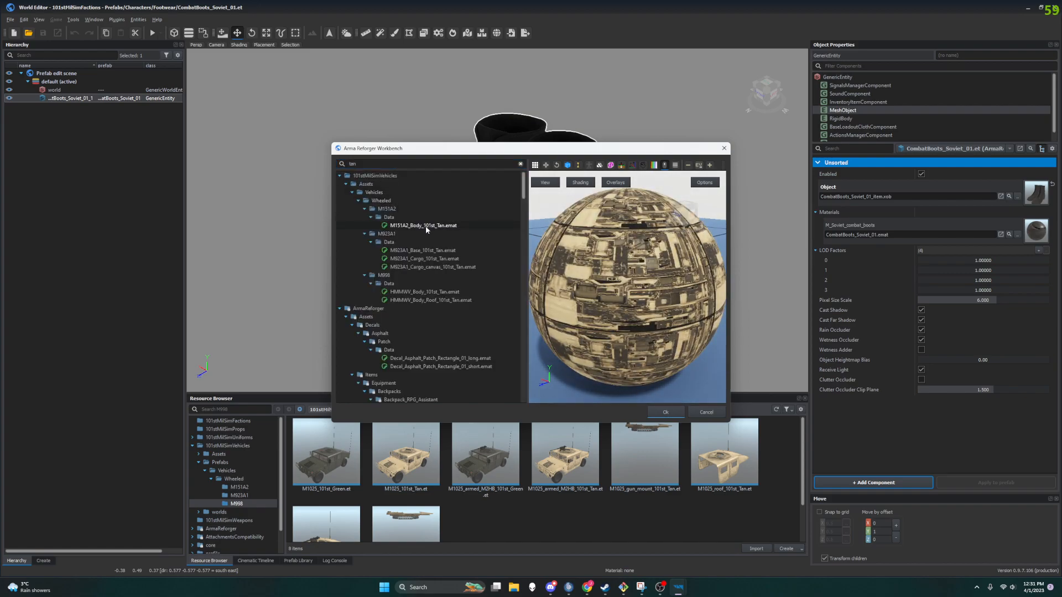
click(667, 412)
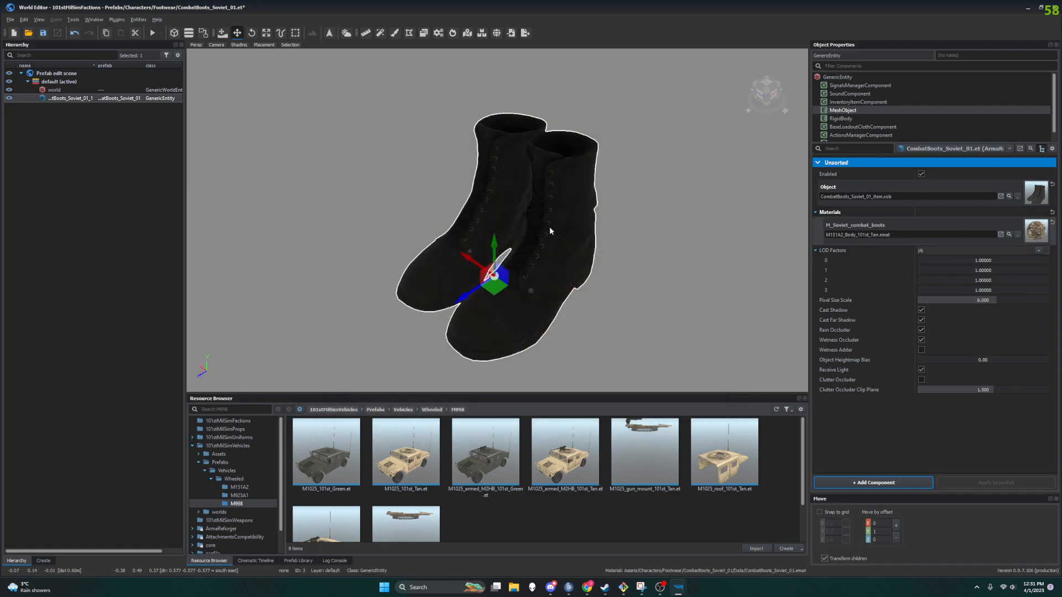
Step: Enable Debug Worn Model in the BaseLoadoutClothComponent to preview the boots as worn
scroll(901, 118, down, 1)
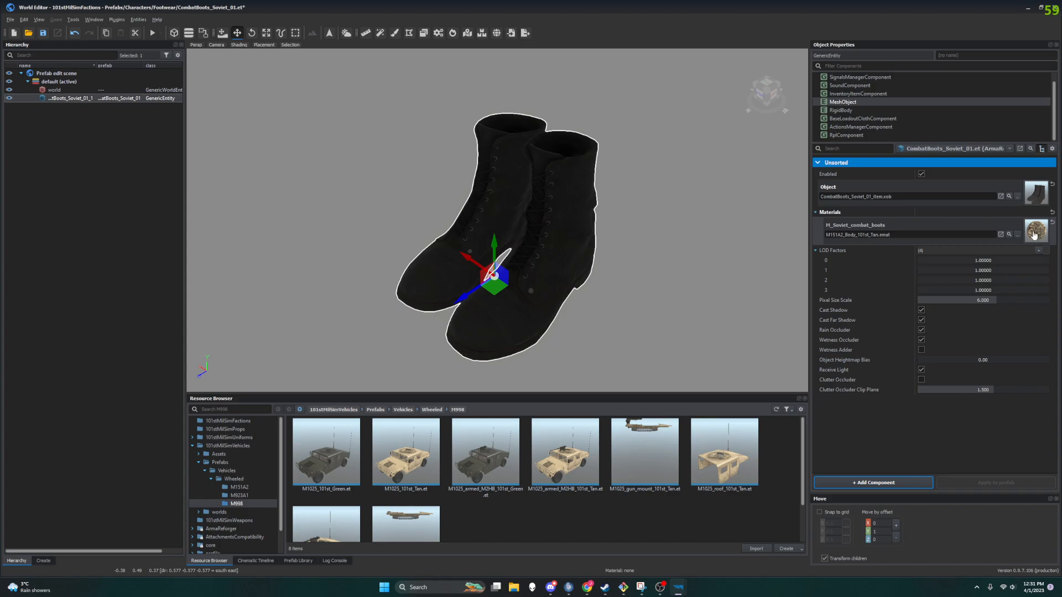
click(864, 120)
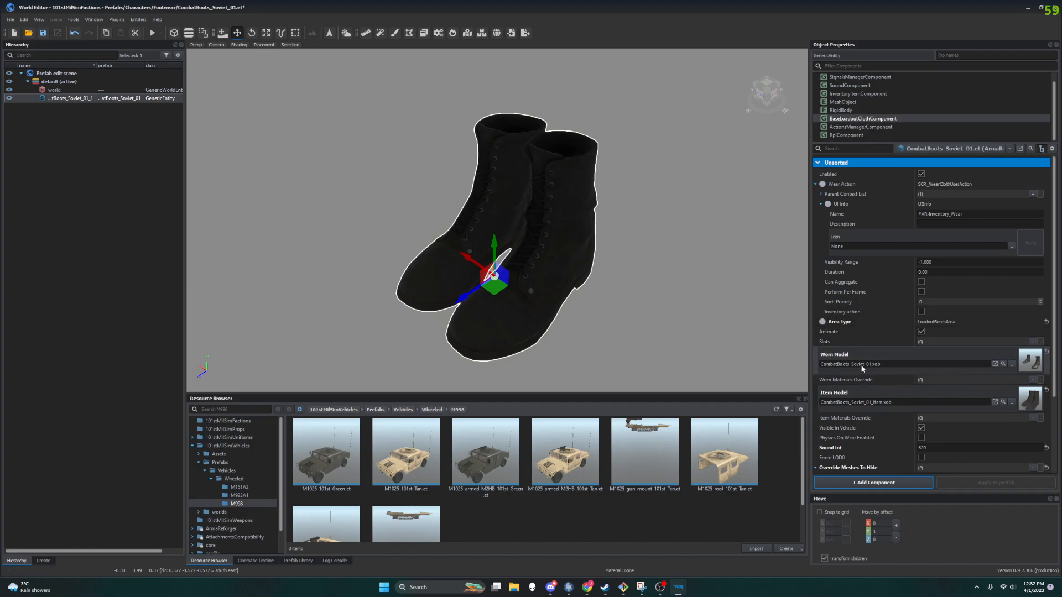
scroll(861, 360, down, 3)
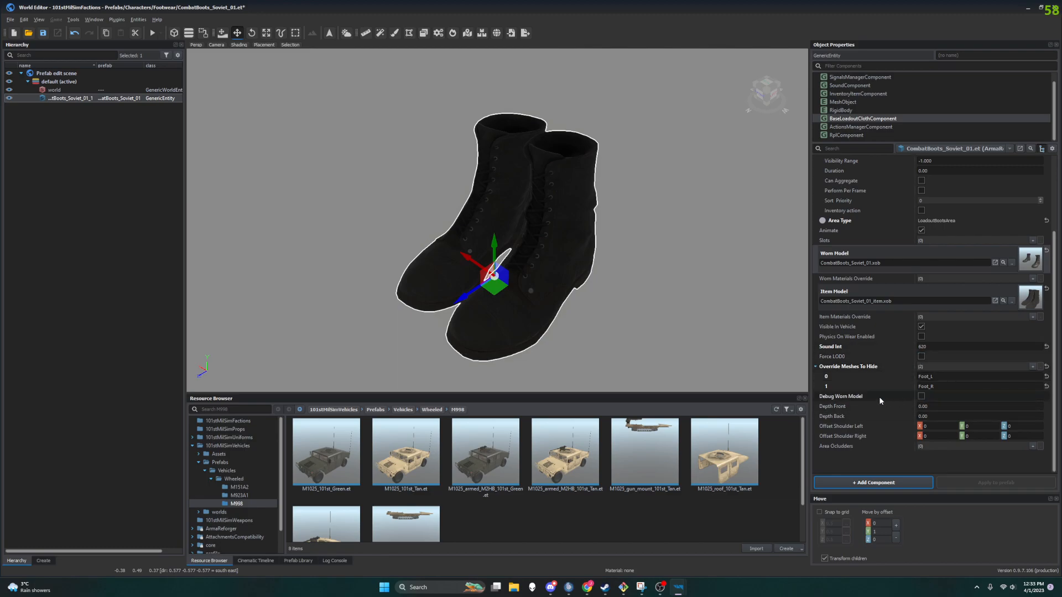
click(921, 397)
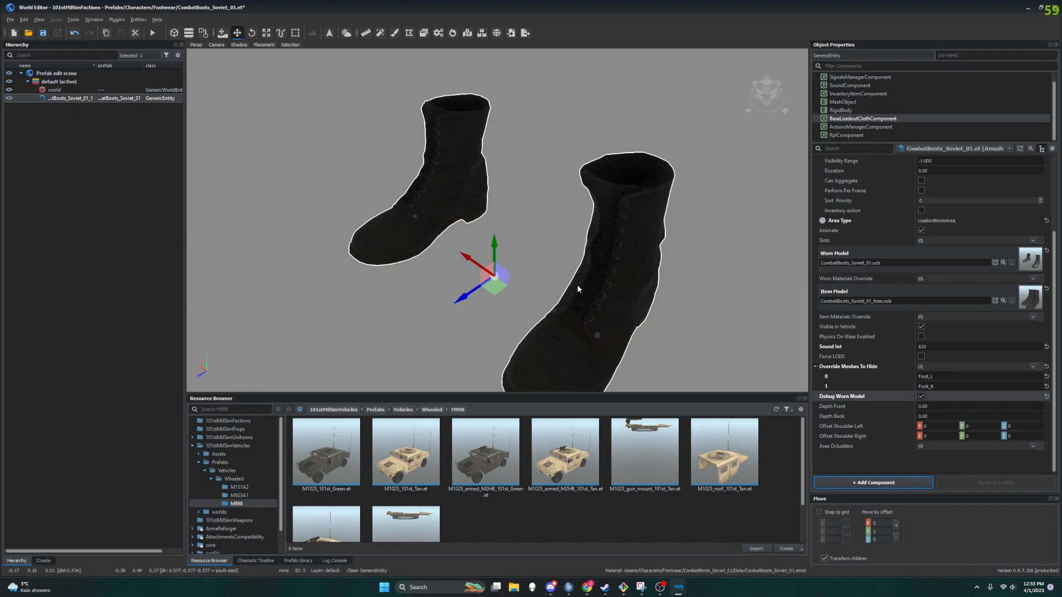
click(588, 294)
right_drag(579, 297, 604, 302)
middle_drag(604, 302, 618, 202)
click(625, 217)
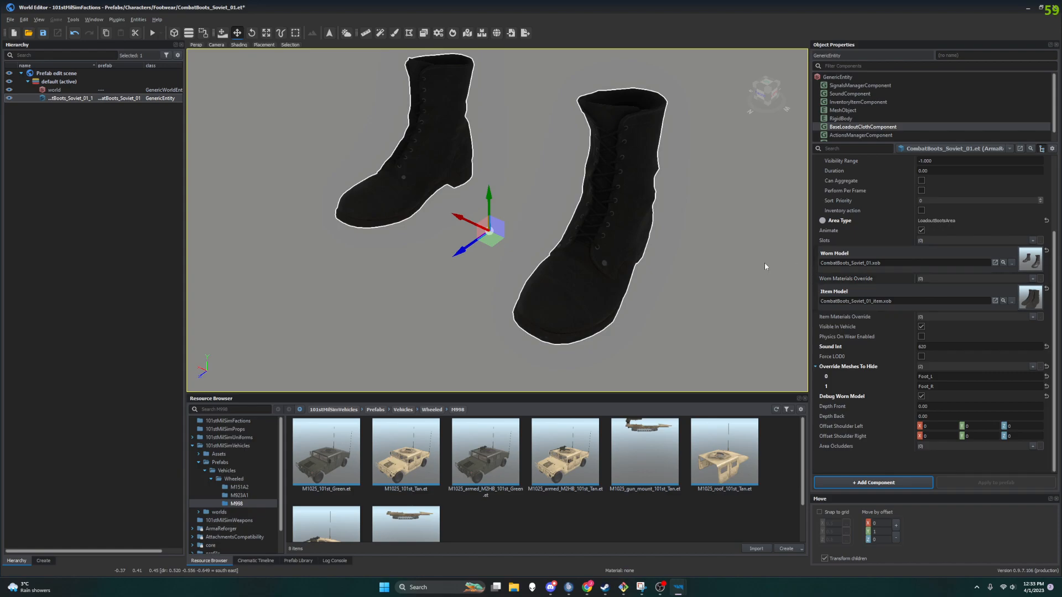
click(922, 396)
click(921, 396)
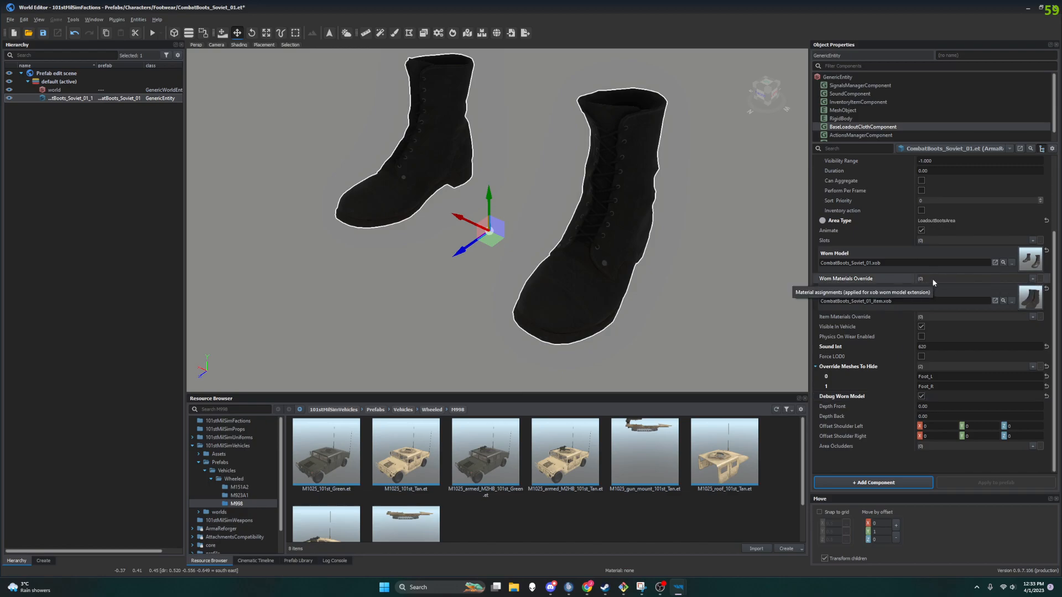
Step: Add a Worn Materials Override entry set to M151A2_Body_101st_Tan.emat
click(1033, 279)
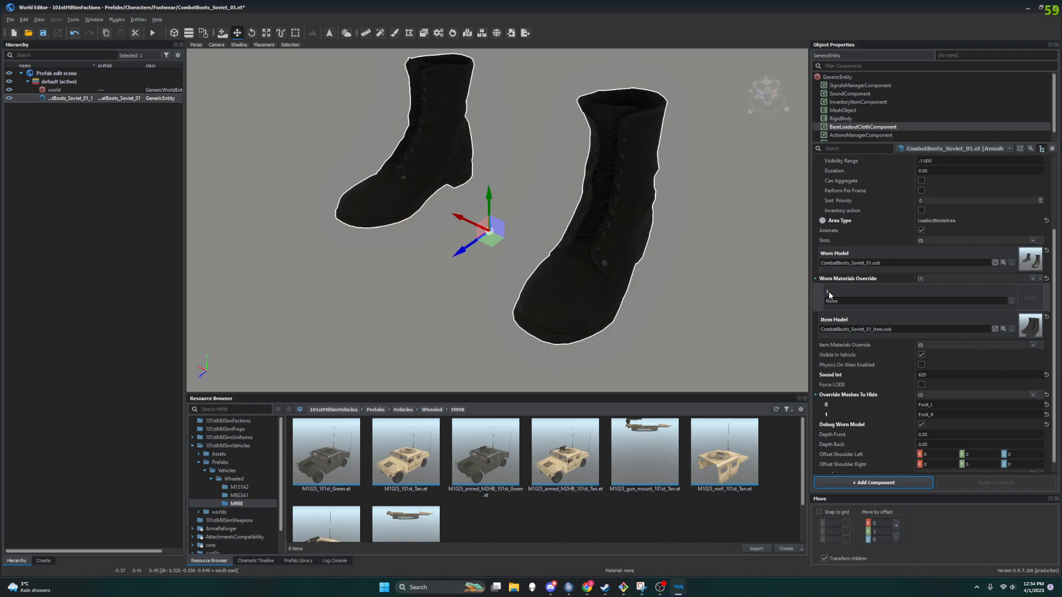
click(1012, 301)
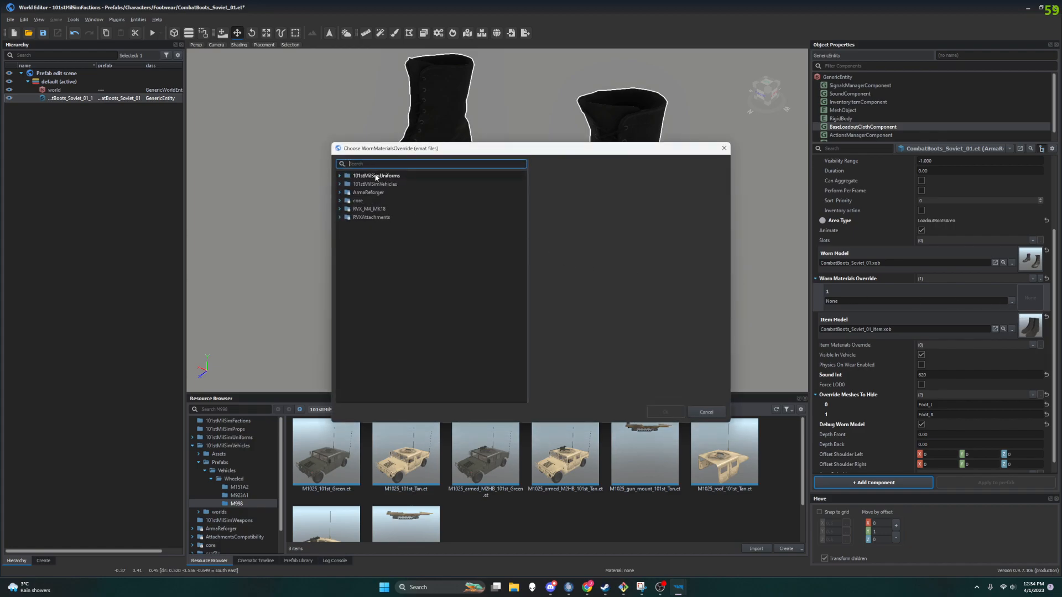
text(tan)
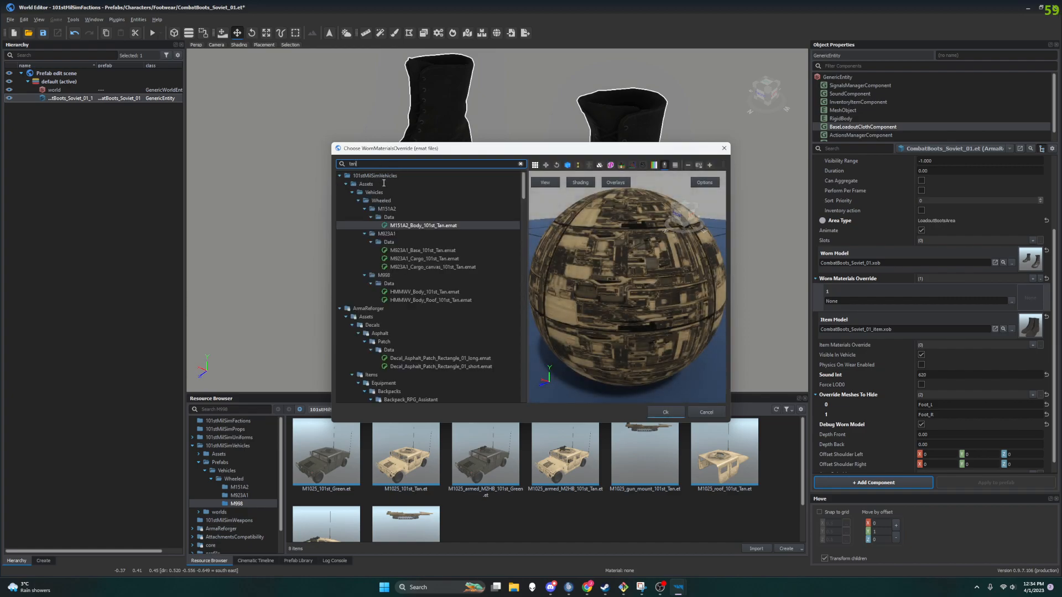
click(449, 226)
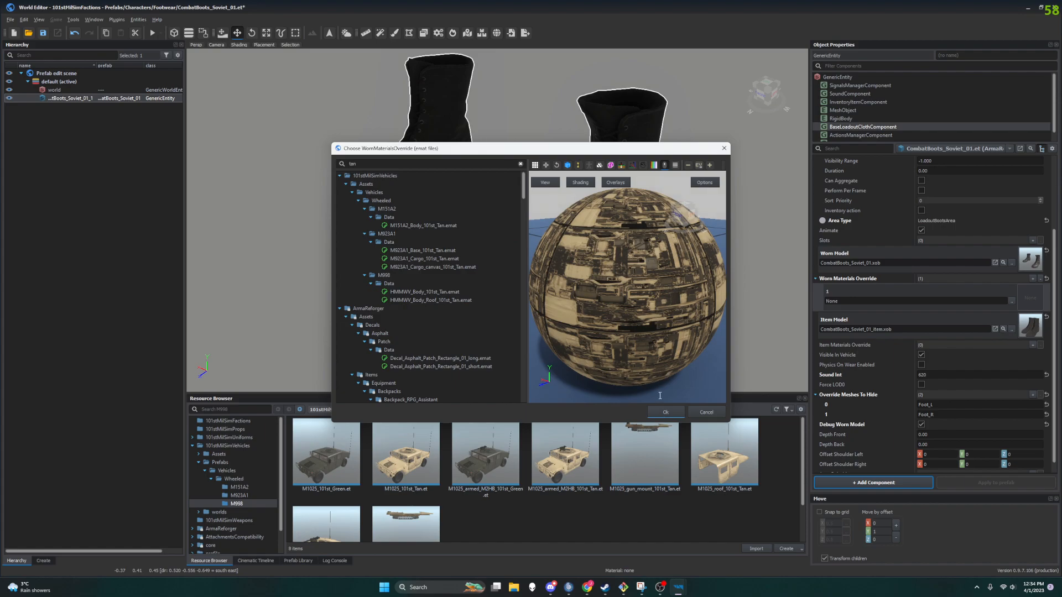
click(665, 412)
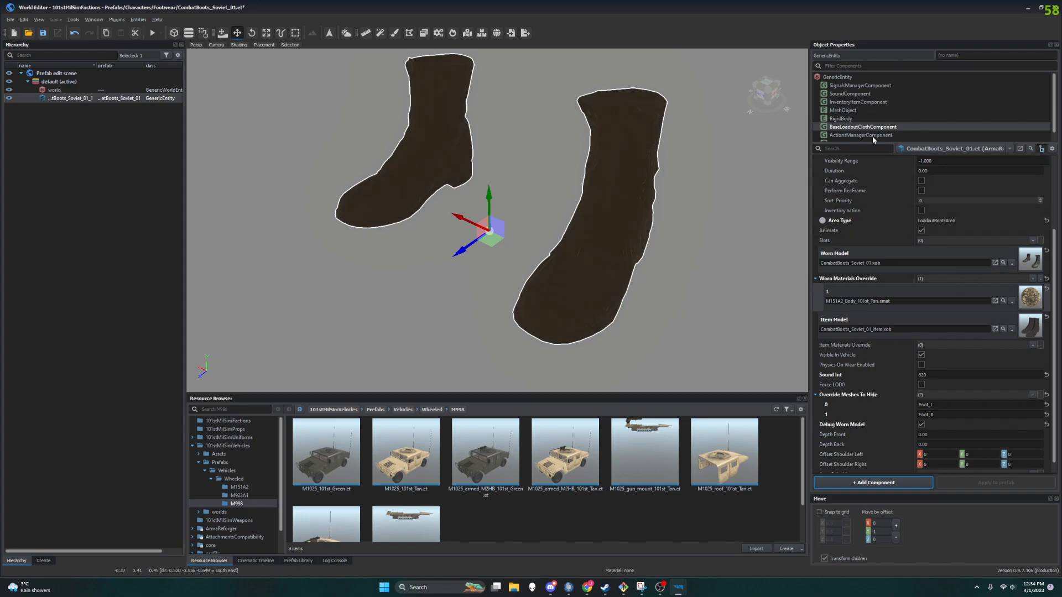
Step: Close the World Editor without saving the changes to the CombatBoots_Soviet_01 prefab
click(856, 110)
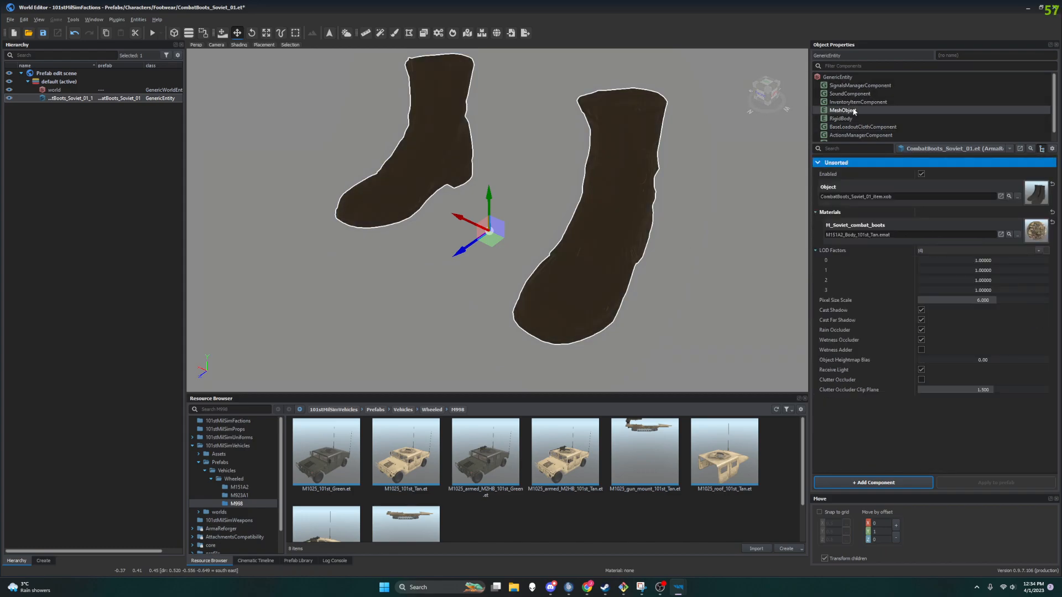
click(864, 128)
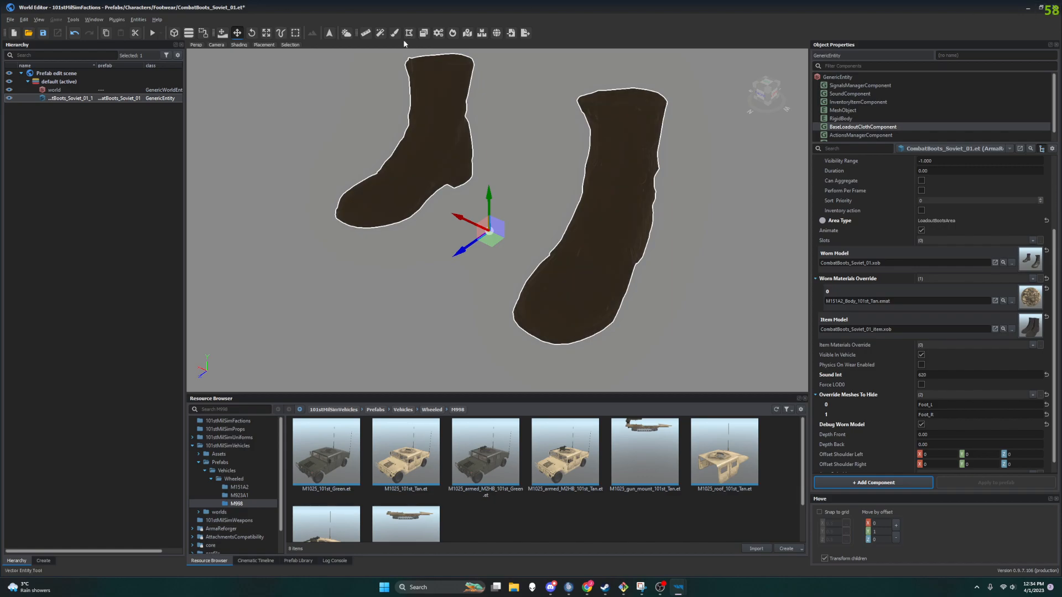
click(1056, 8)
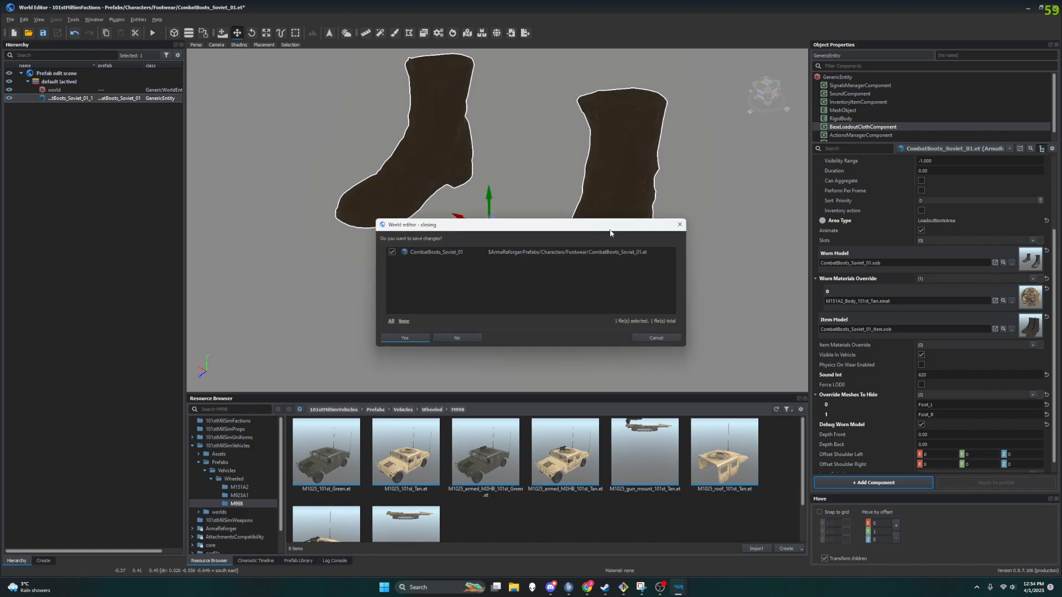
click(447, 339)
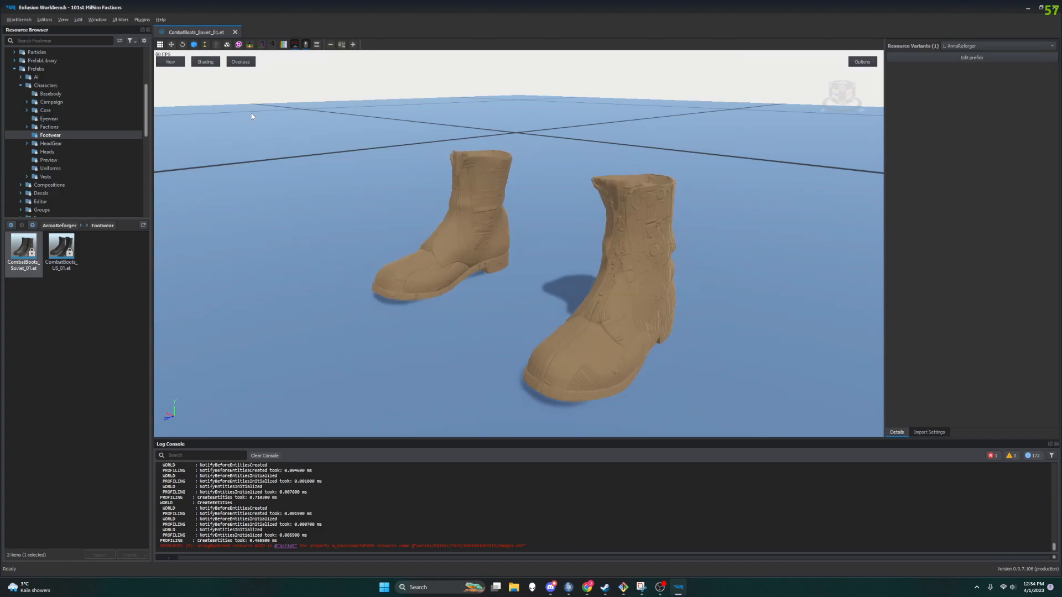
Step: Close the prefab preview tab and reopen CombatBoots_Soviet_01 in the Workbench preview
click(235, 32)
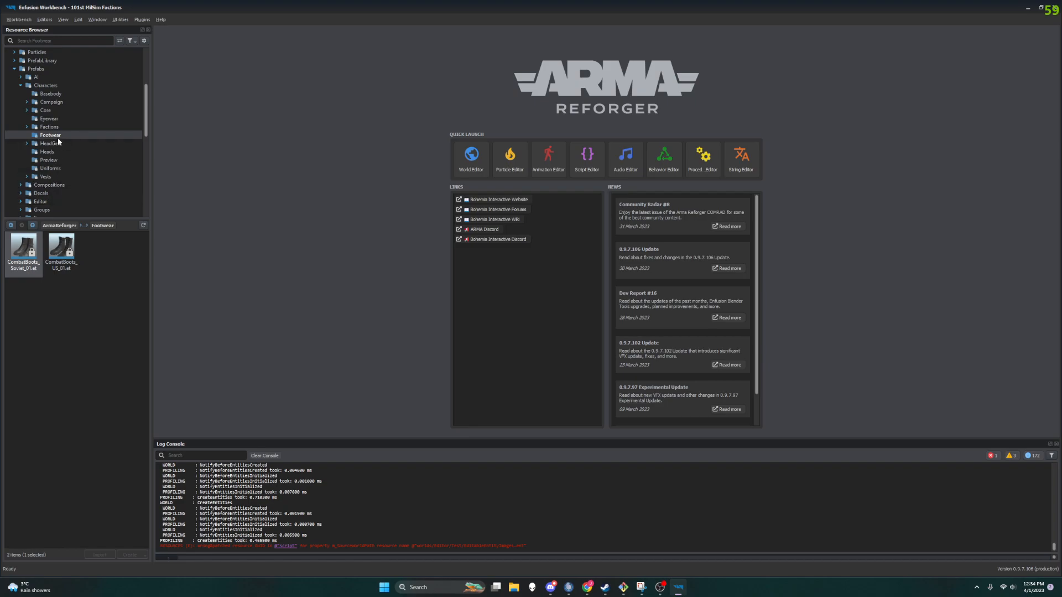
double_click(22, 244)
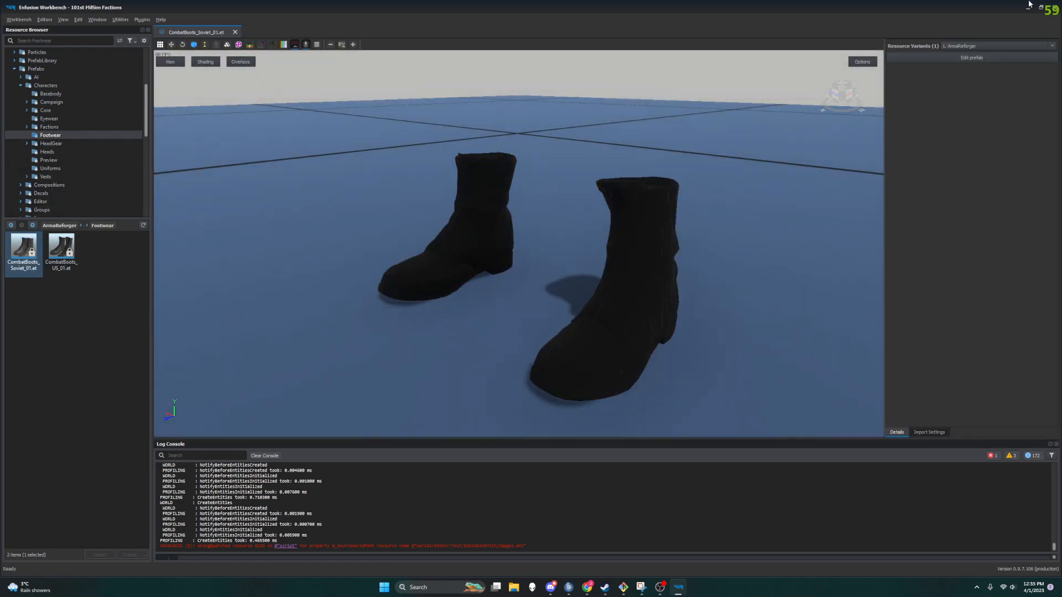
Step: Close Workbench and relaunch it from Steam, opening the 101st MilSim Factions project
click(1054, 7)
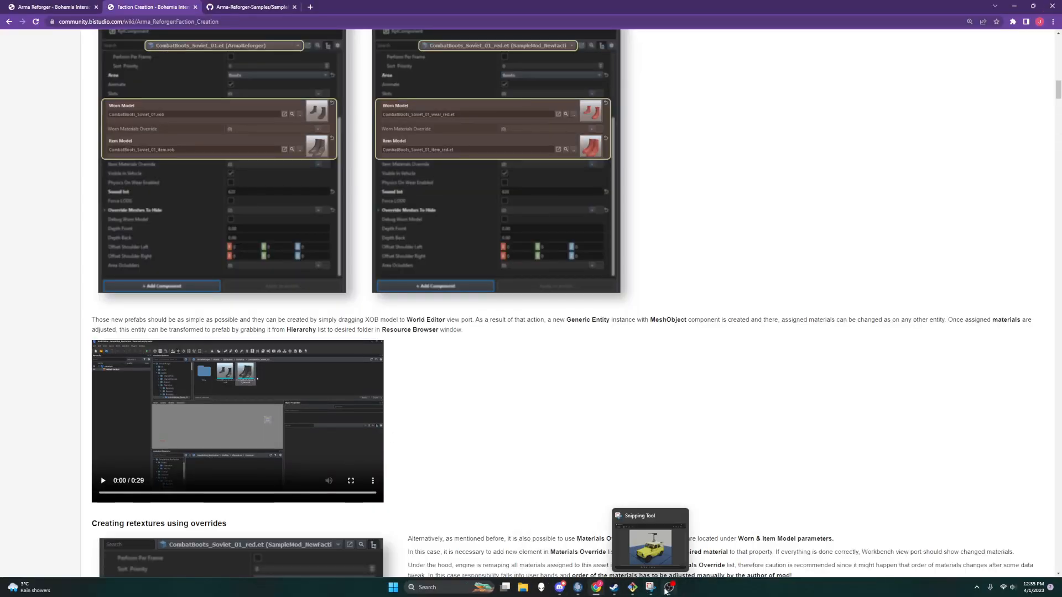
click(614, 588)
click(150, 182)
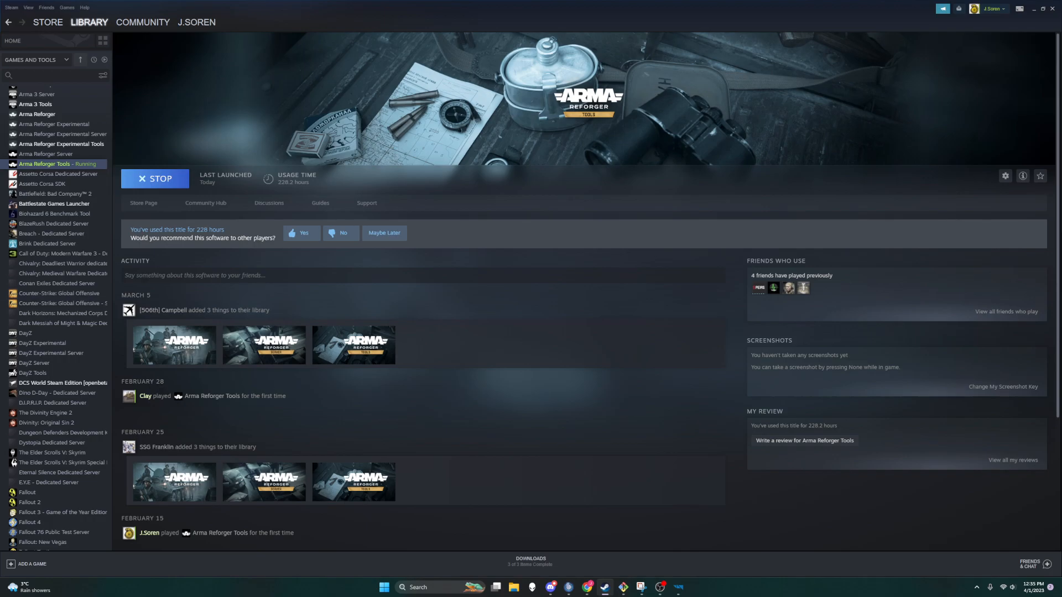
click(678, 587)
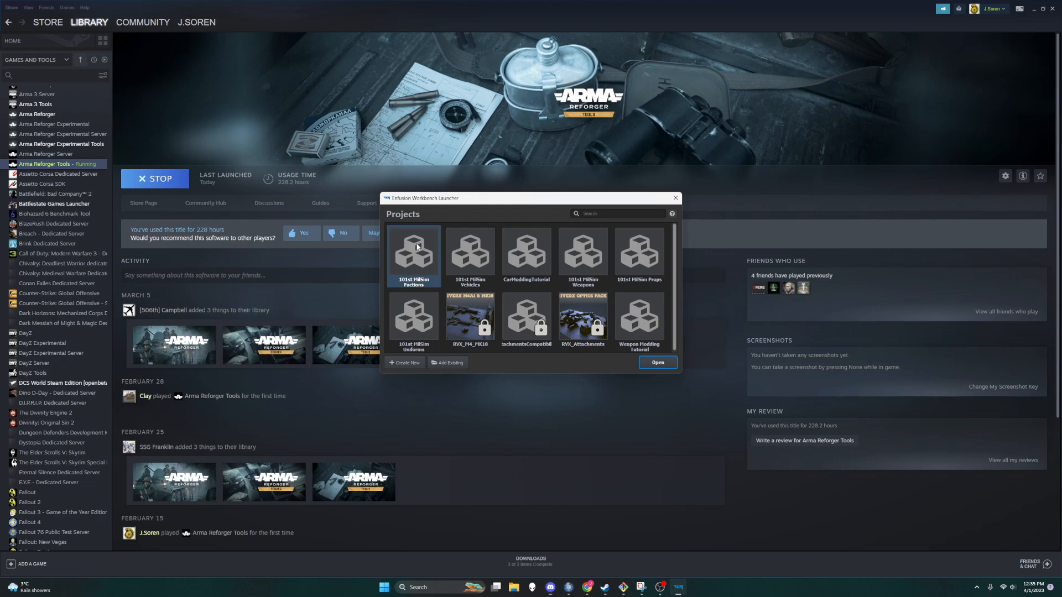
click(664, 363)
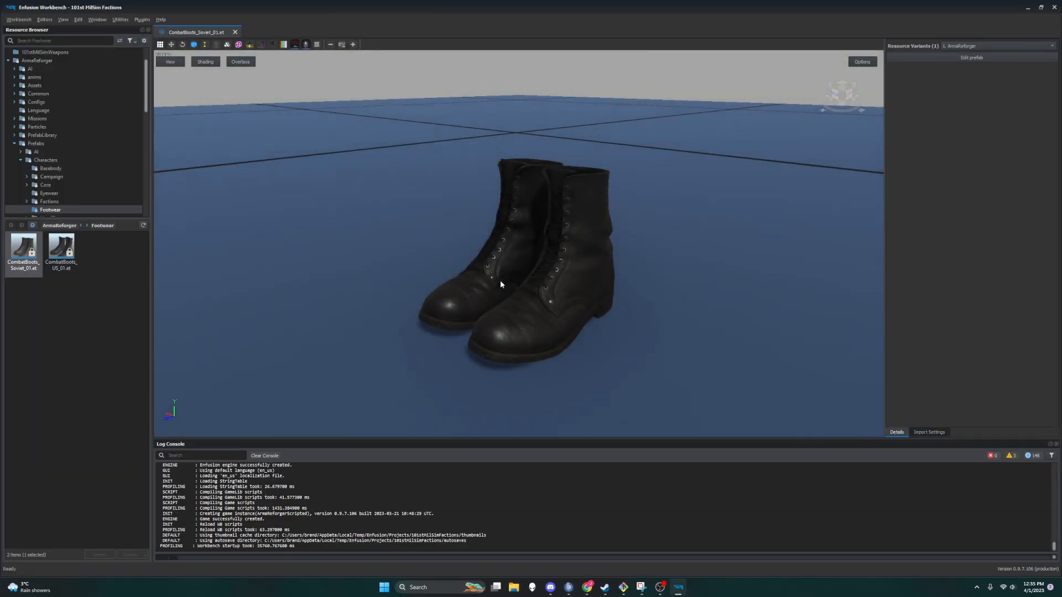
Step: Preview the CombatBoots_US_01 and CombatBoots_Soviet_01 prefabs in the Footwear folder
ctrl+click(54, 247)
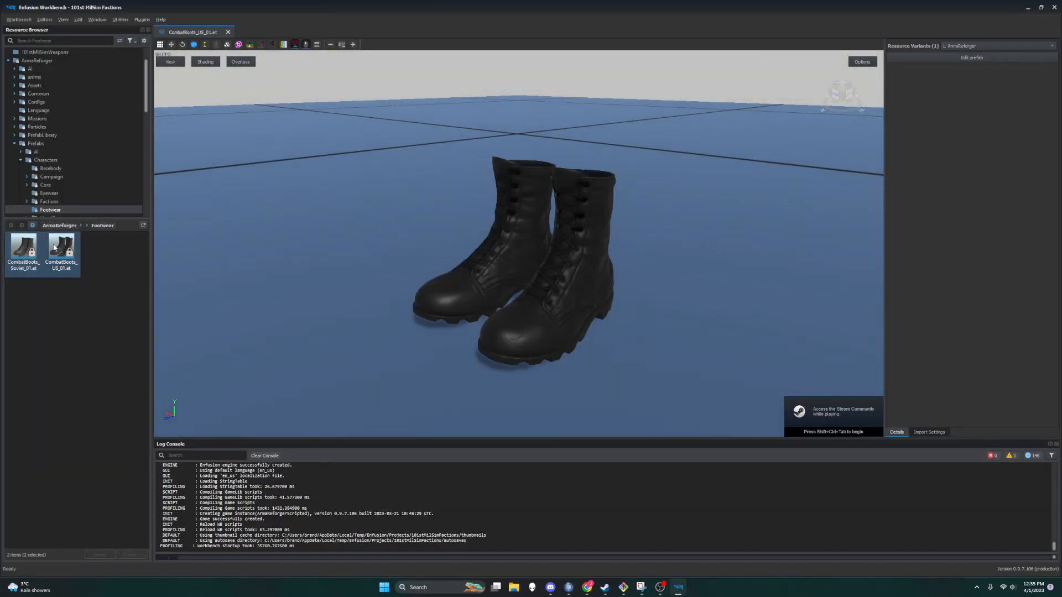
drag(7, 246, 100, 256)
click(99, 256)
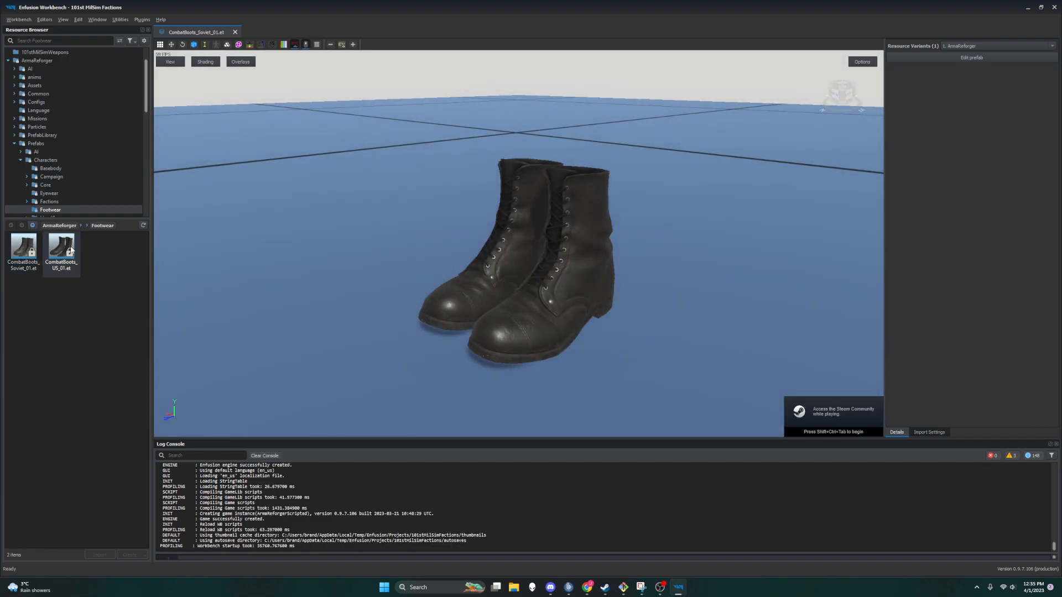
click(20, 247)
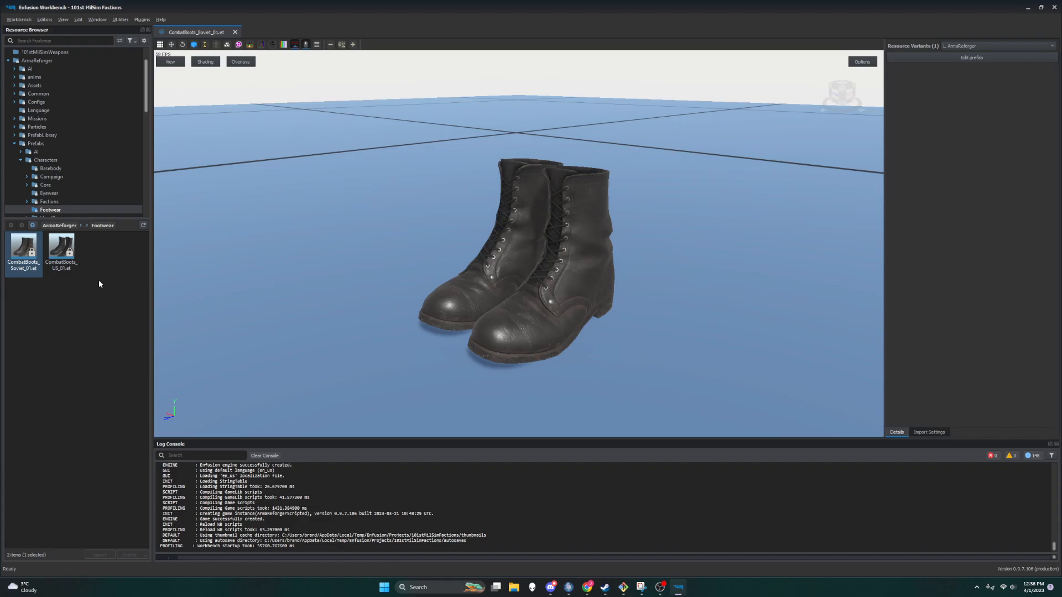
Step: Browse to 101stMilSimUniforms/Prefabs/Characters in the Resource Browser
click(20, 160)
click(15, 143)
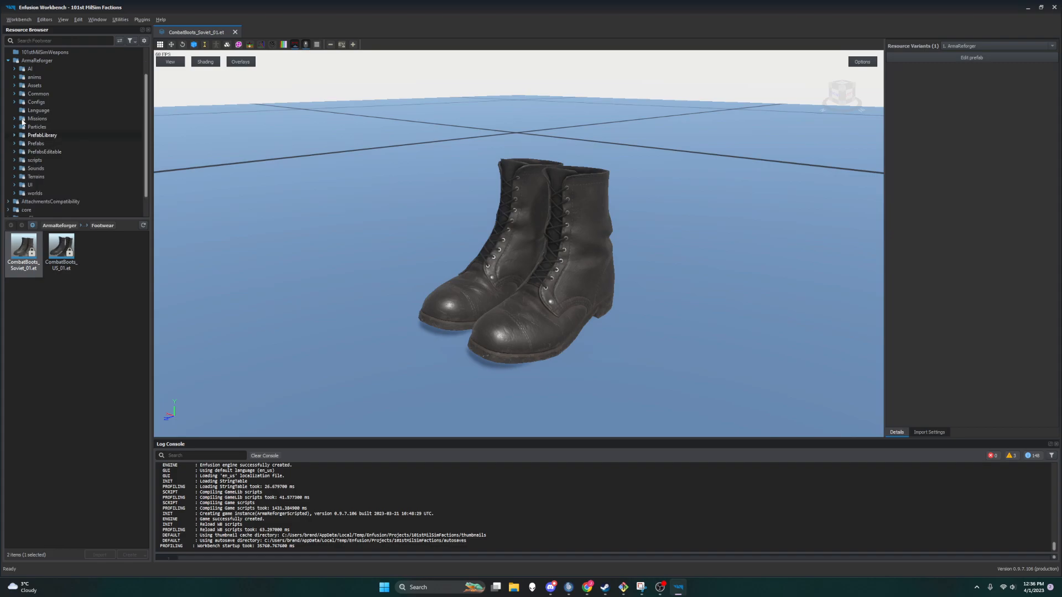
click(8, 60)
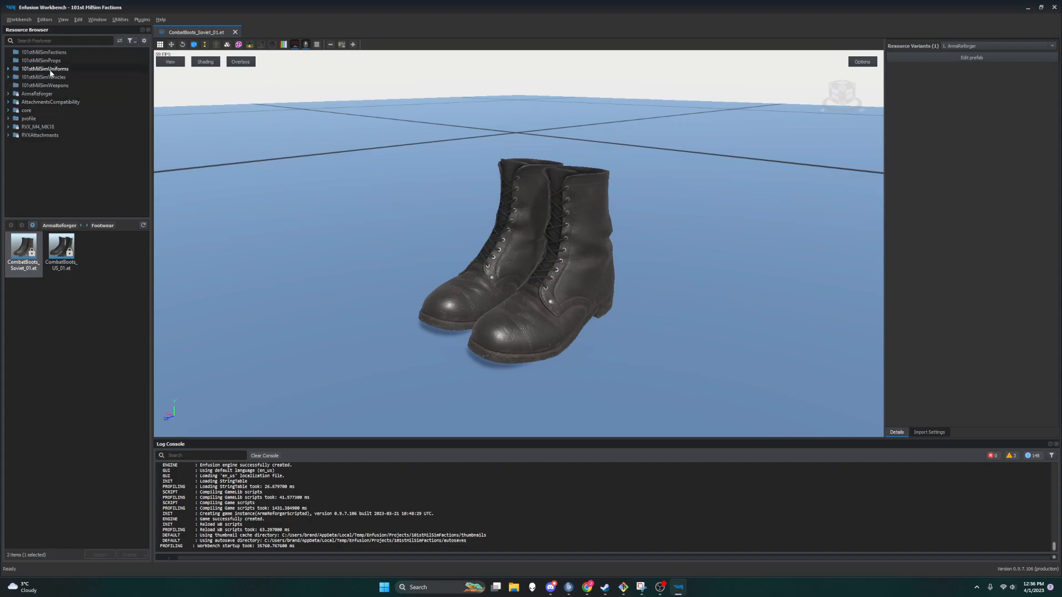
click(12, 69)
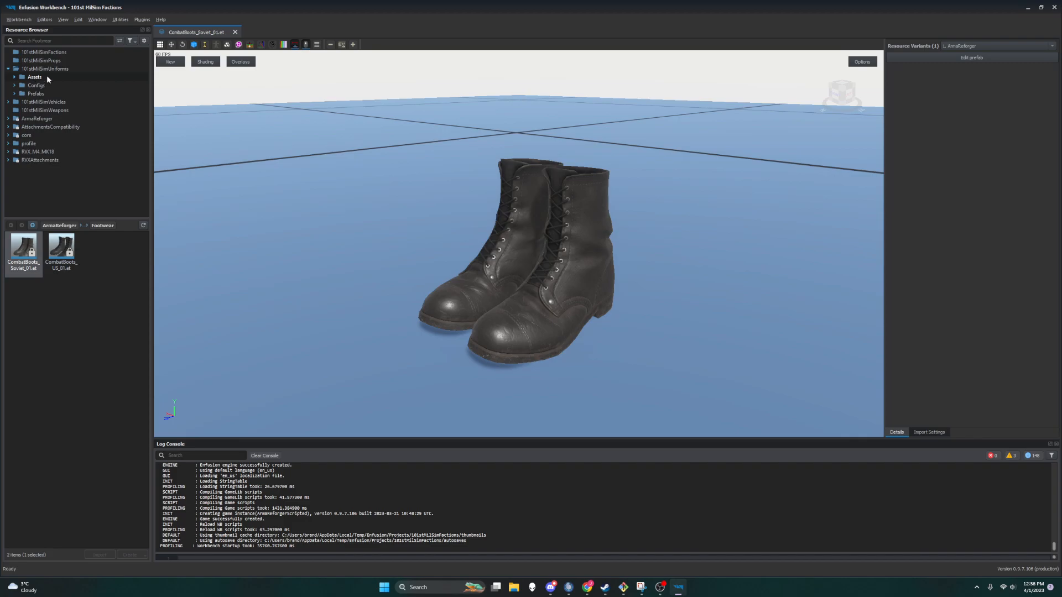
click(15, 94)
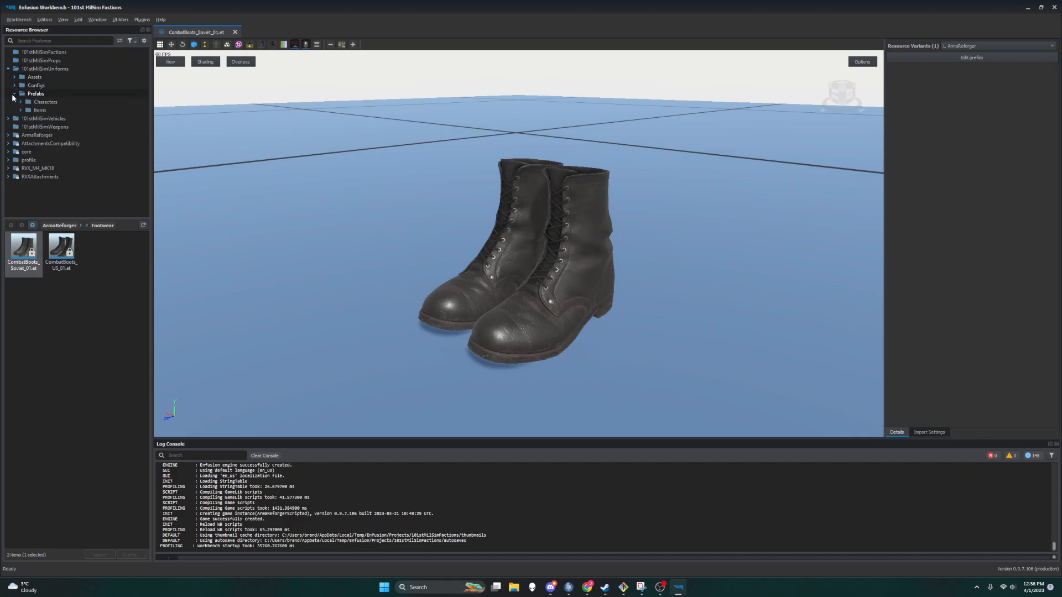
click(21, 102)
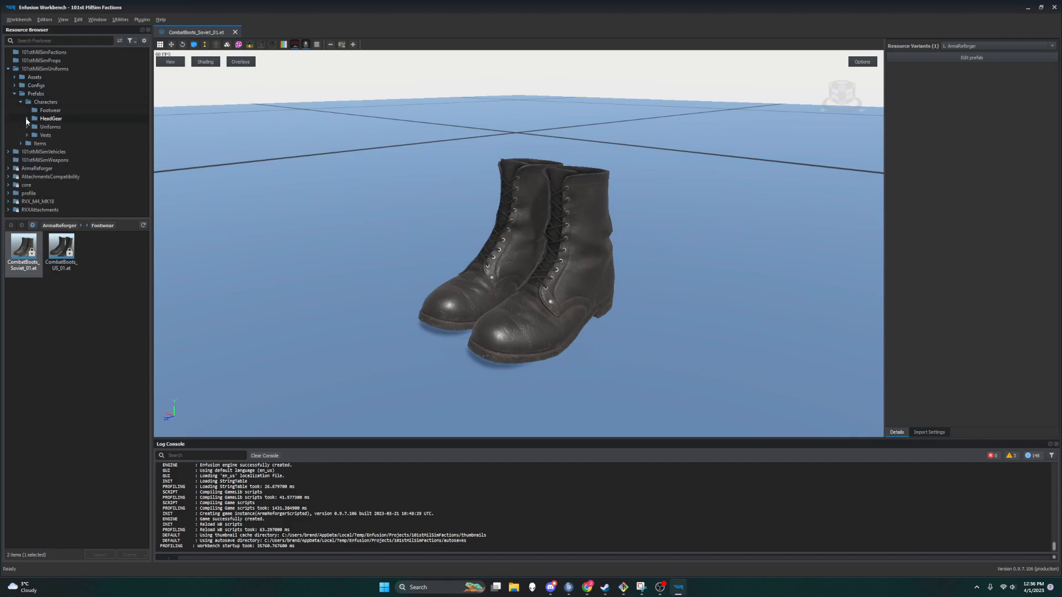
Step: Open the CombatBoots_US_01_500th prefab from the mod's Footwear folder and inspect it from several angles in the preview
click(37, 110)
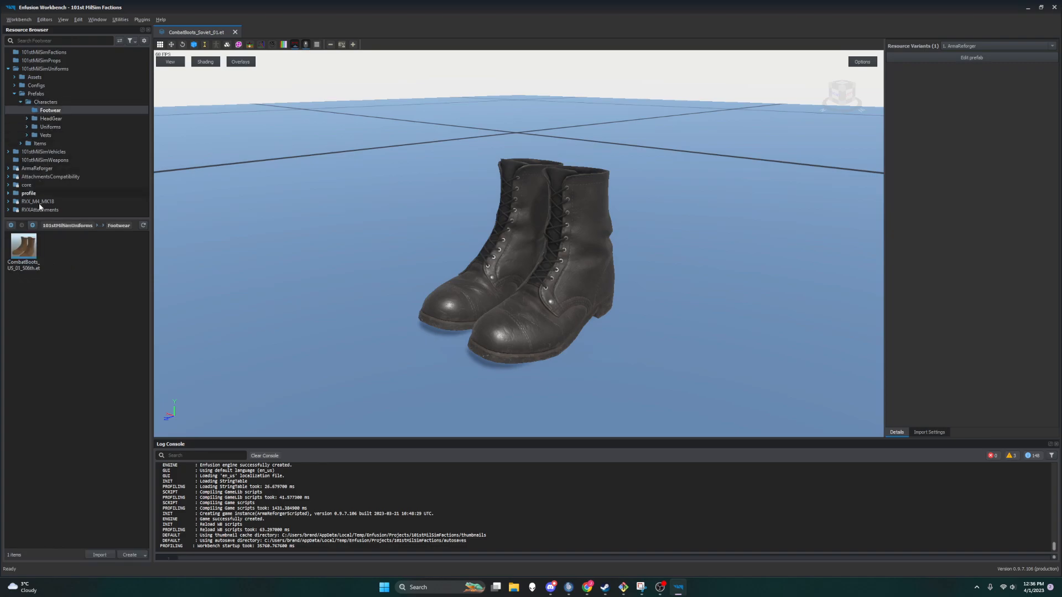
double_click(24, 250)
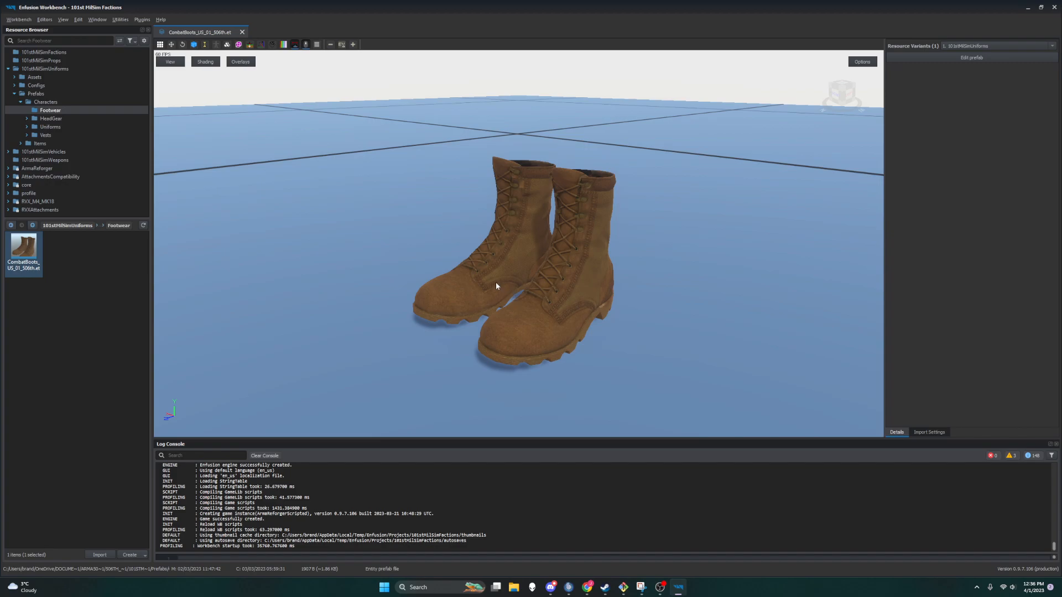
right_drag(494, 282, 492, 310)
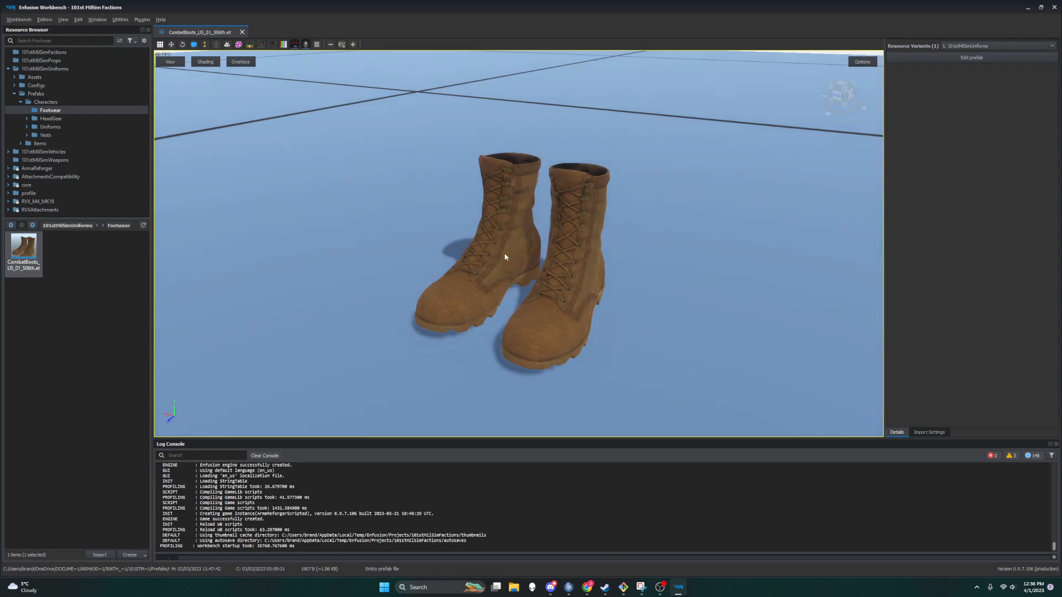
drag(566, 234, 578, 265)
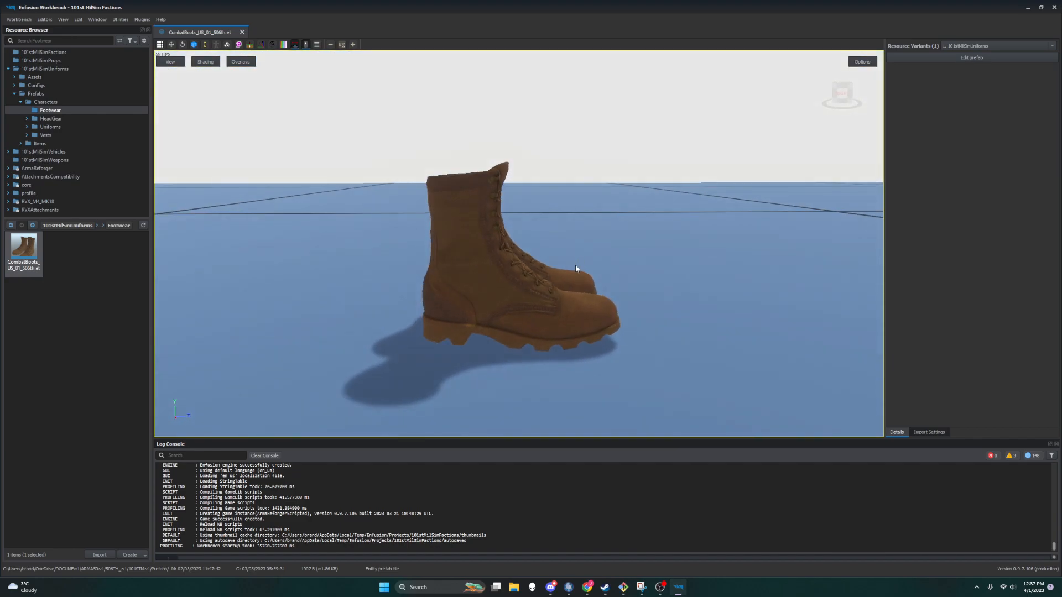
drag(549, 331, 452, 348)
drag(575, 316, 602, 302)
drag(671, 315, 675, 313)
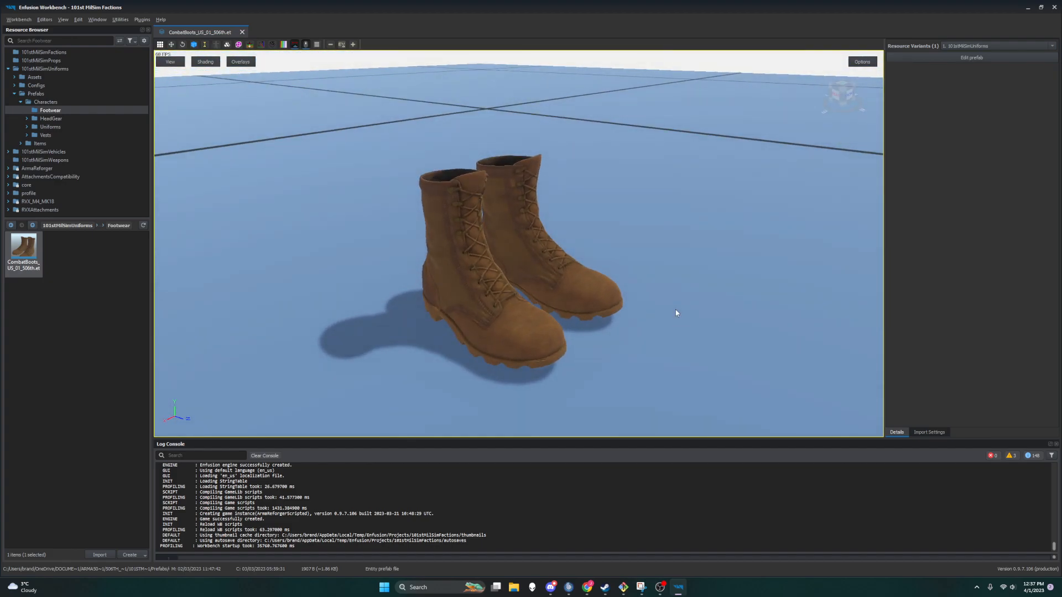
drag(619, 307, 547, 307)
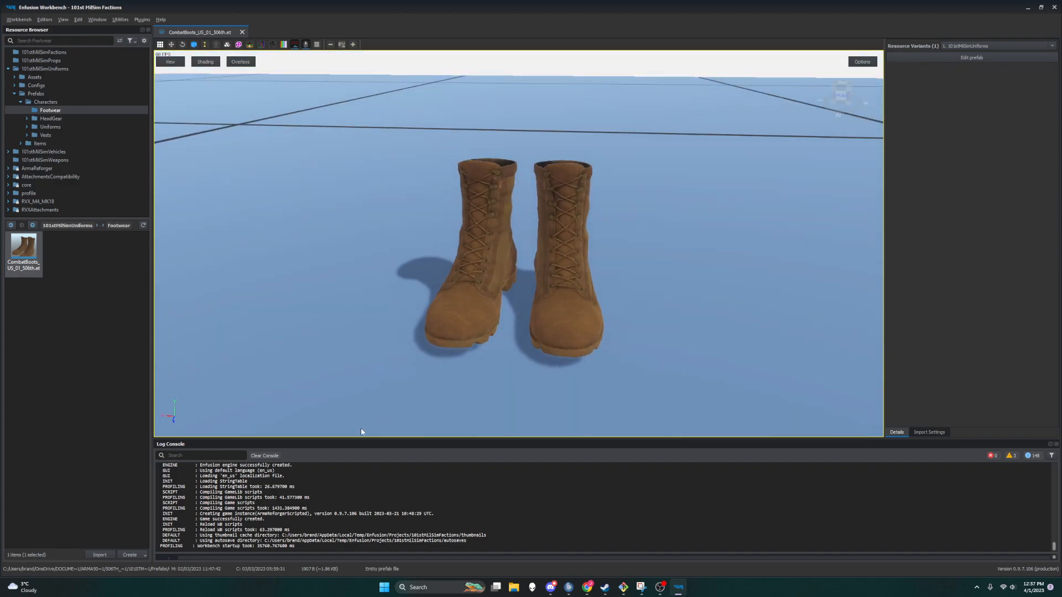
click(20, 102)
click(15, 94)
click(8, 68)
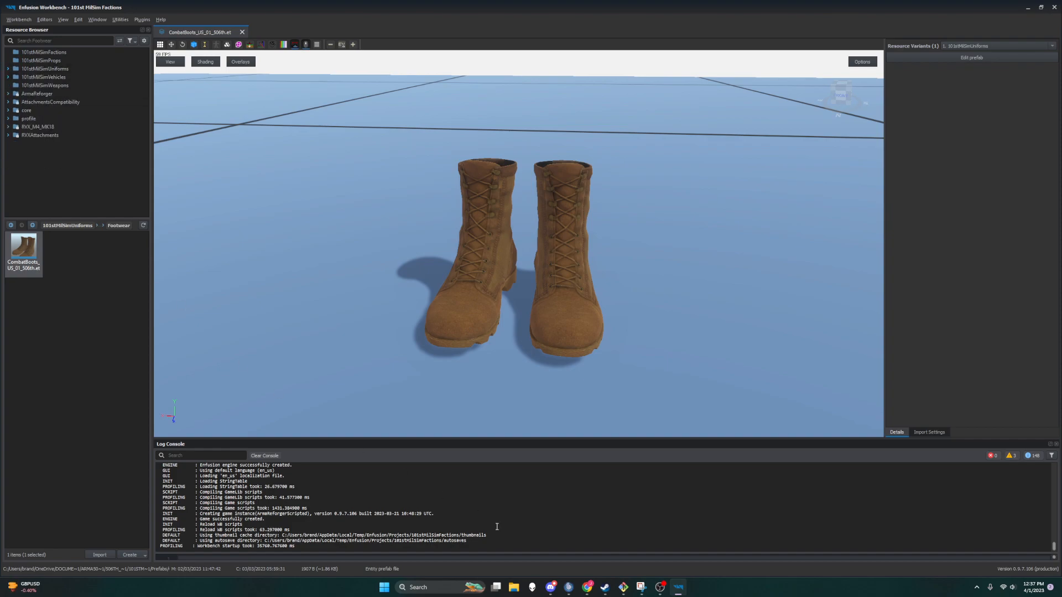
Step: Switch to the web browser and read the Faction Creation wiki section on creating retextures using prefabs
click(586, 588)
scroll(393, 383, down, 2)
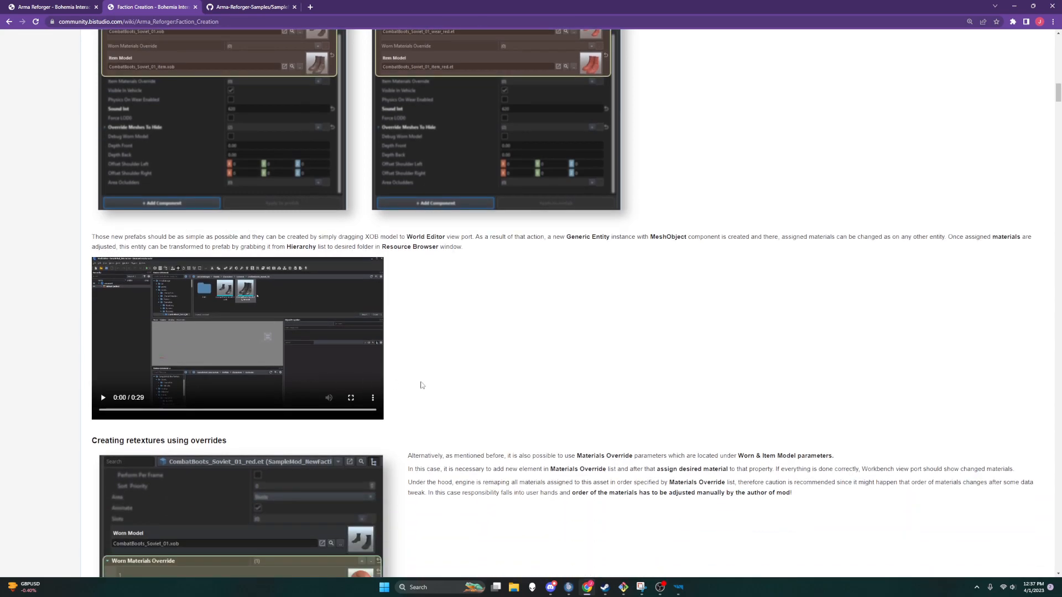
ctrl+scroll(481, 333, up, 2)
ctrl+scroll(481, 338, down, 2)
scroll(481, 336, up, 5)
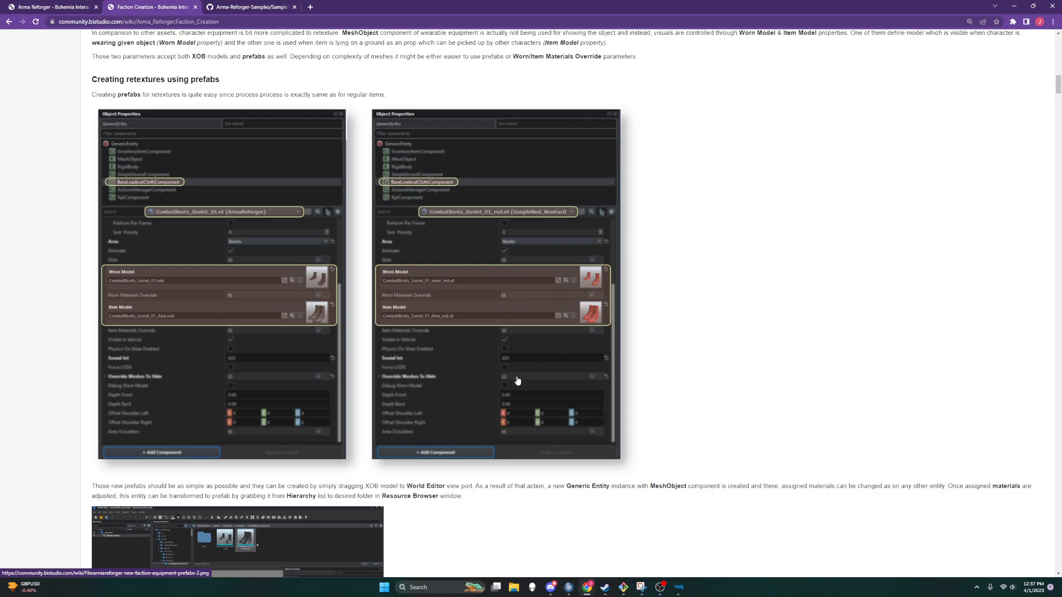
scroll(527, 377, down, 2)
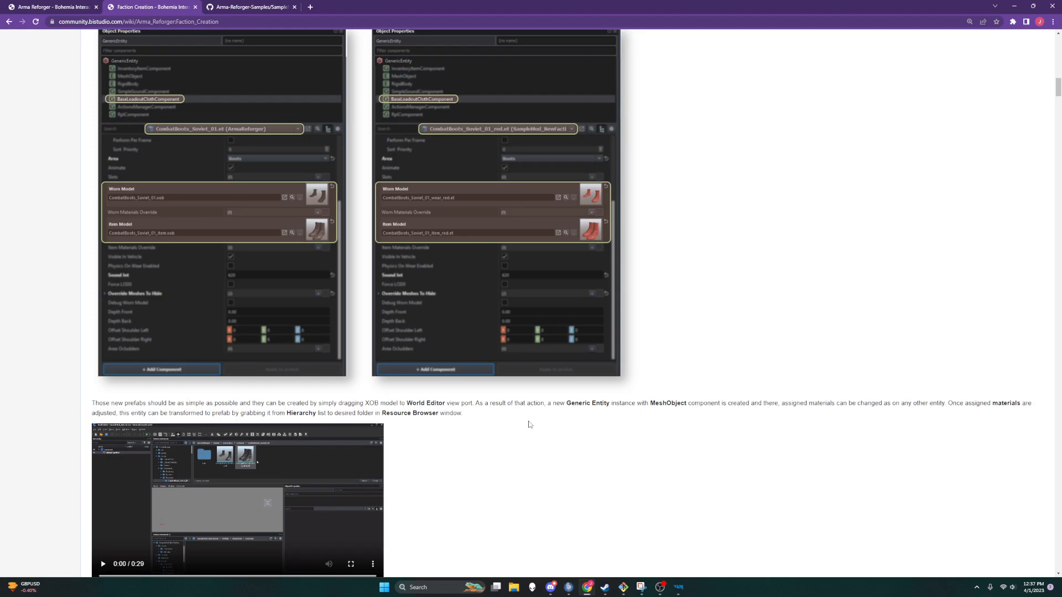
scroll(528, 425, down, 3)
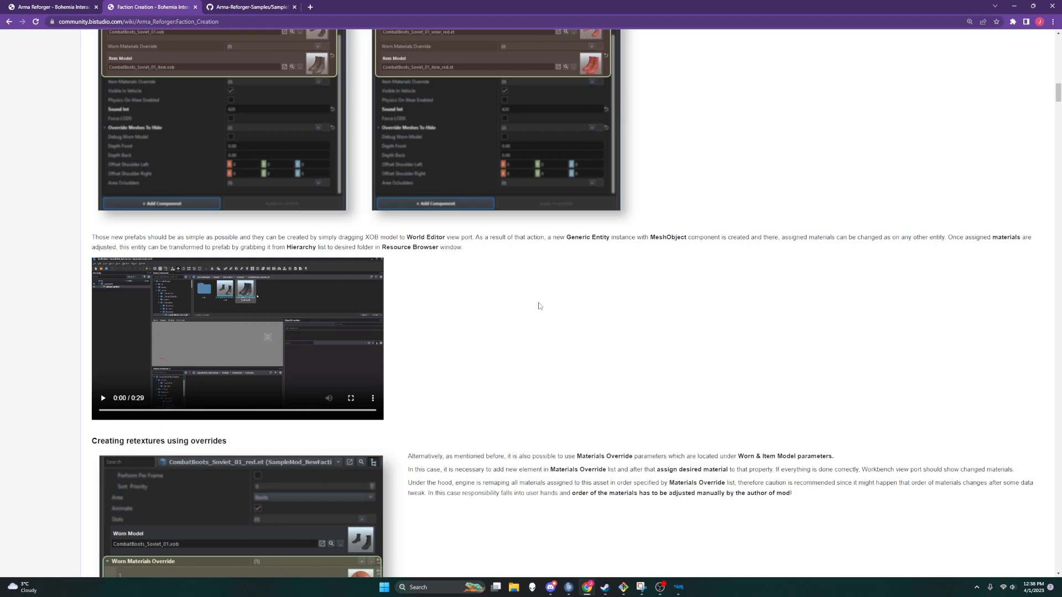
Step: Scroll through the wiki's Creating retextures using overrides section
scroll(541, 304, down, 2)
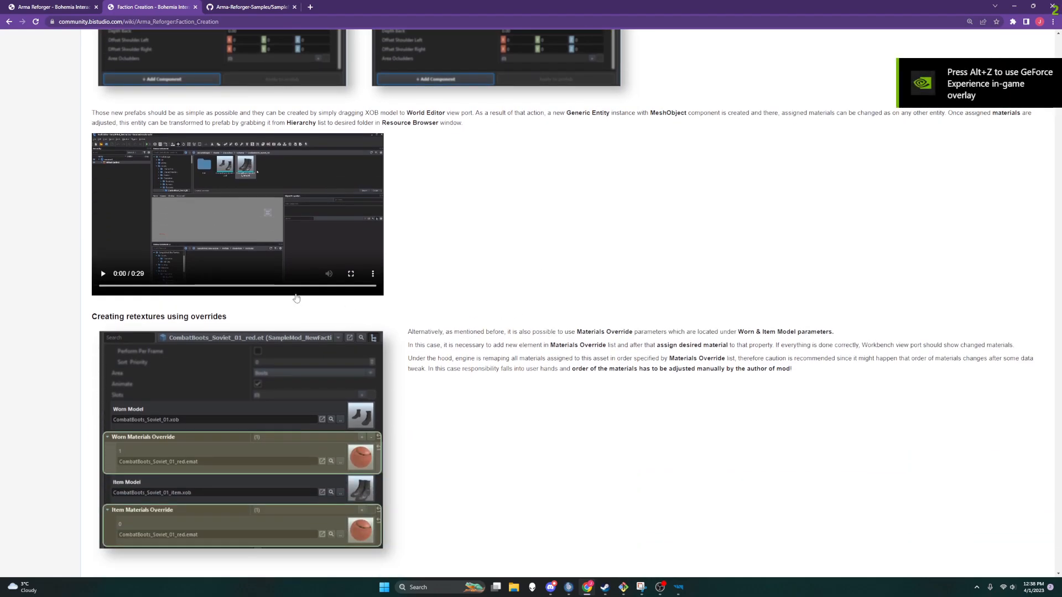
scroll(215, 304, down, 1)
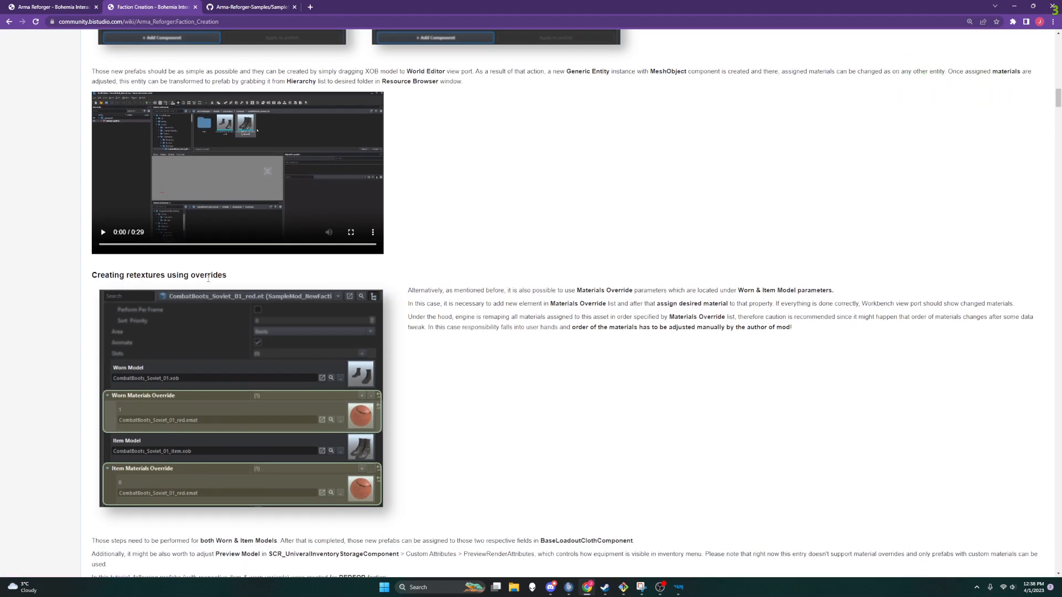
scroll(437, 362, down, 7)
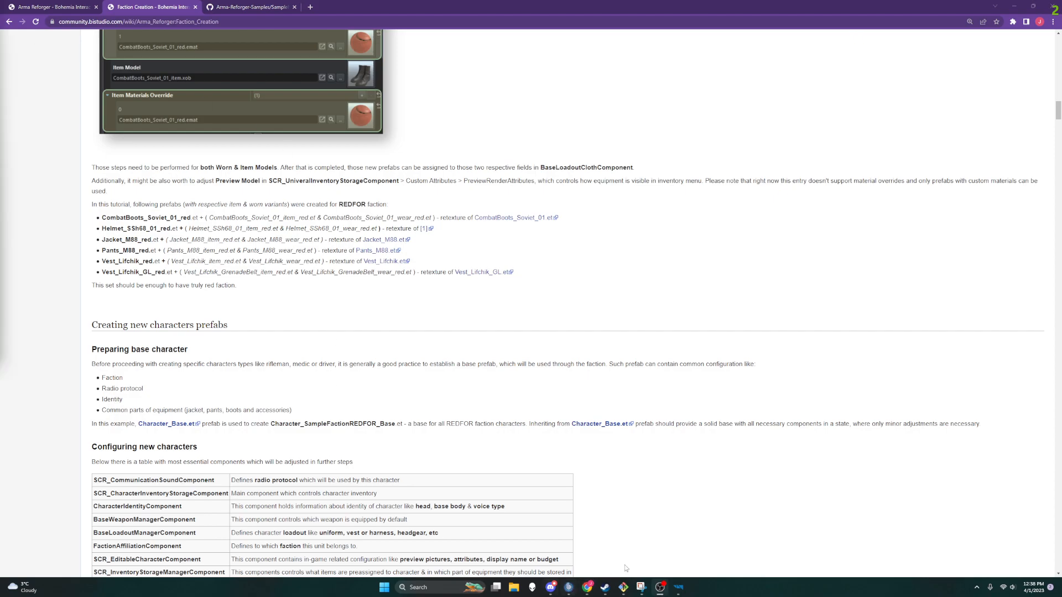
Step: Open the CombatBoots_US_01_500th prefab for editing in World Editor and show its BaseLoadoutClothComponent properties
click(678, 587)
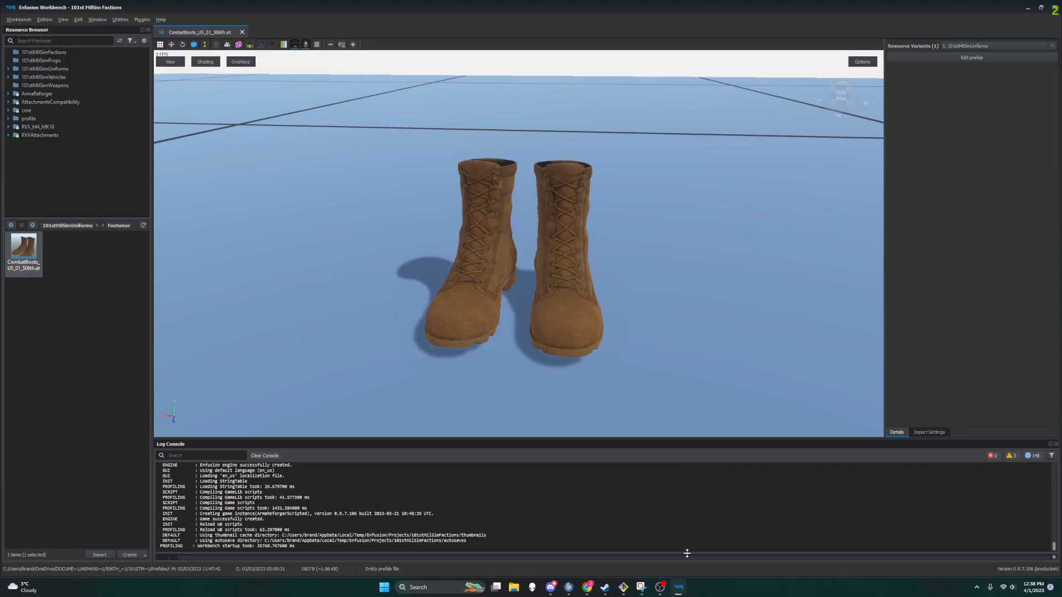
click(955, 58)
scroll(858, 119, down, 1)
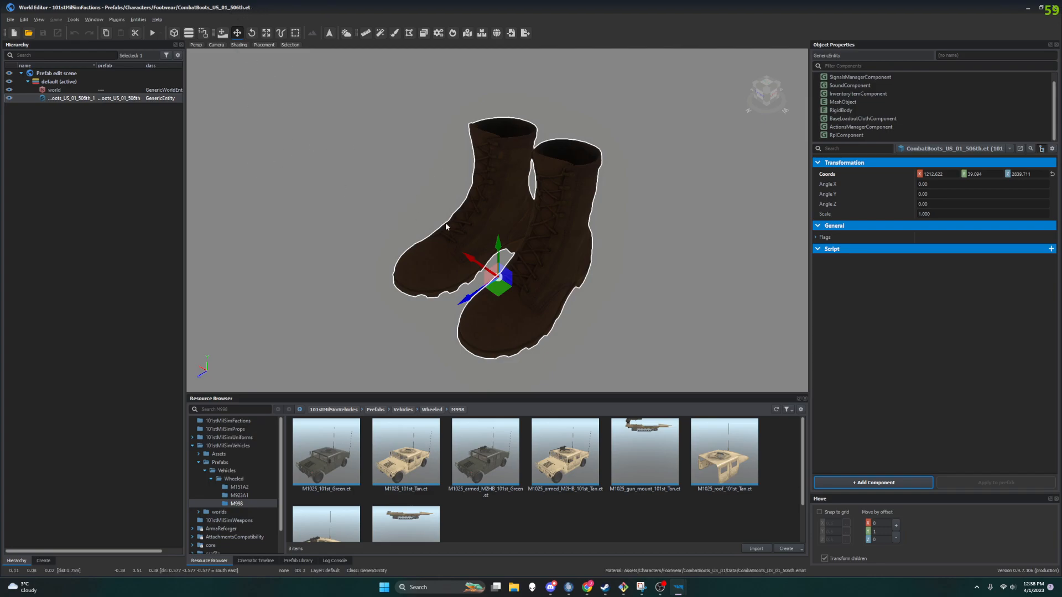
click(861, 120)
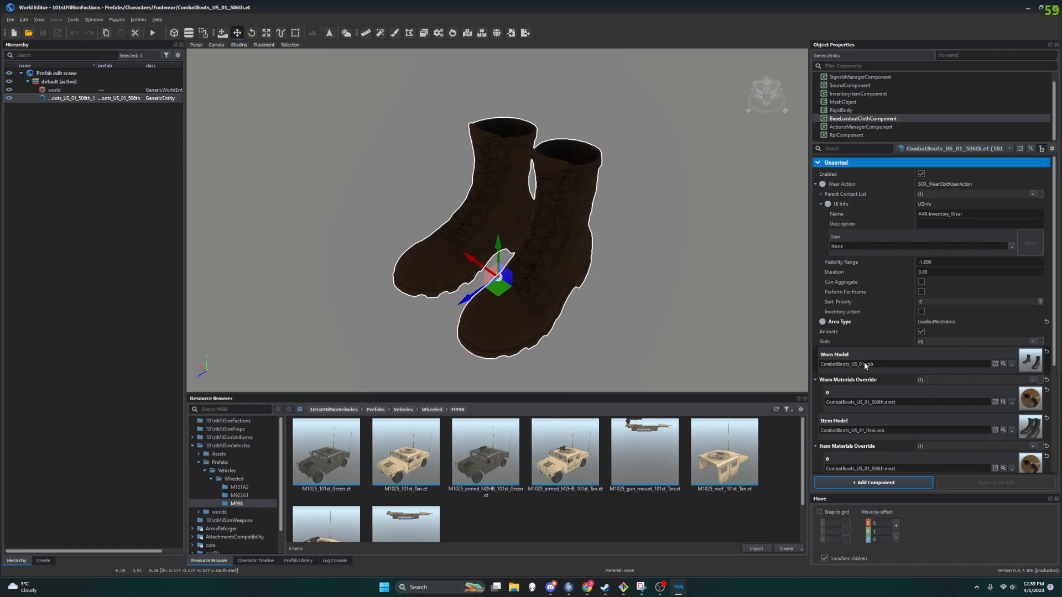
Step: Toggle Debug Worn Model on and off to compare the worn and item boot models
scroll(868, 360, down, 5)
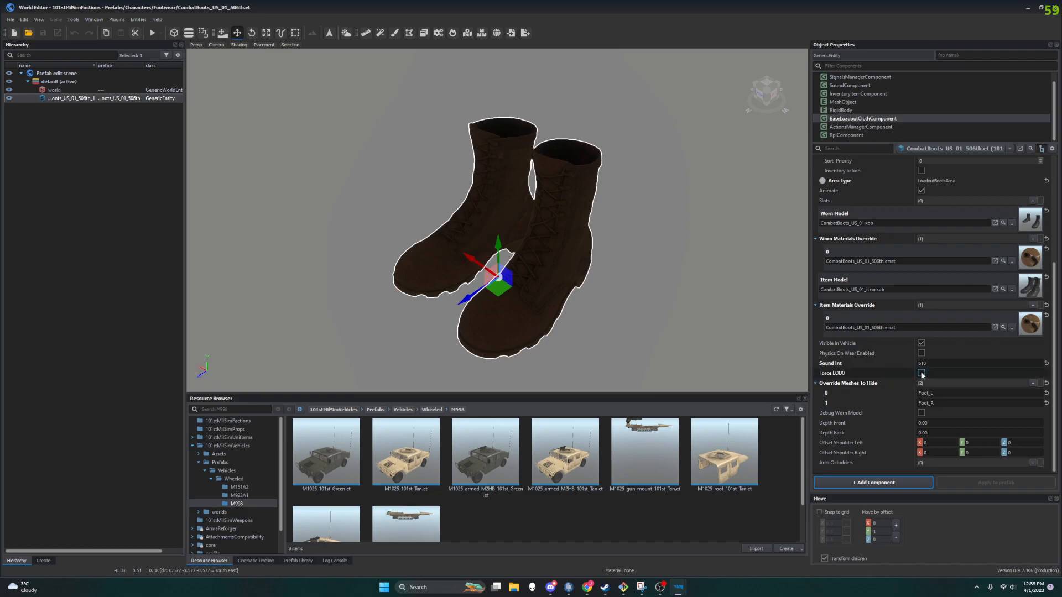
click(921, 414)
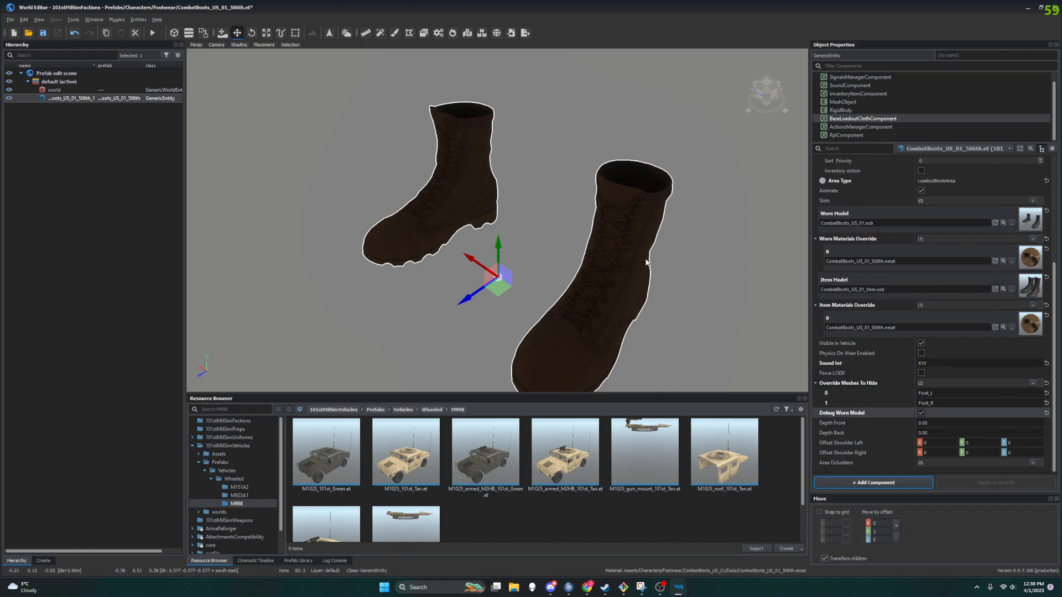
click(922, 413)
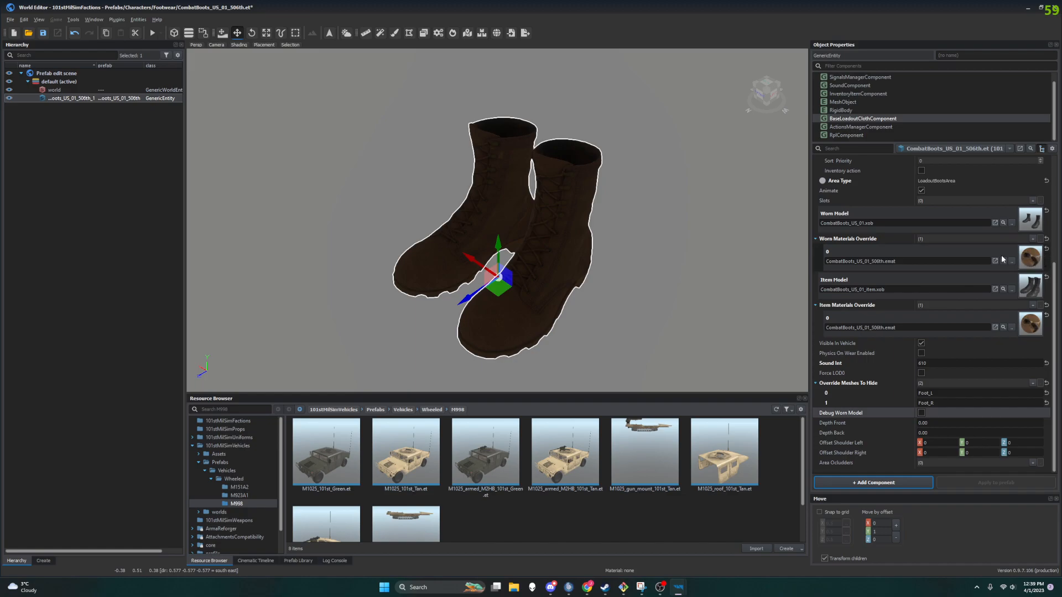
Step: Reset the worn materials override, then reassign CombatBoots_US_01_500th.emat while previewing with Debug Worn Model on and off
click(1047, 249)
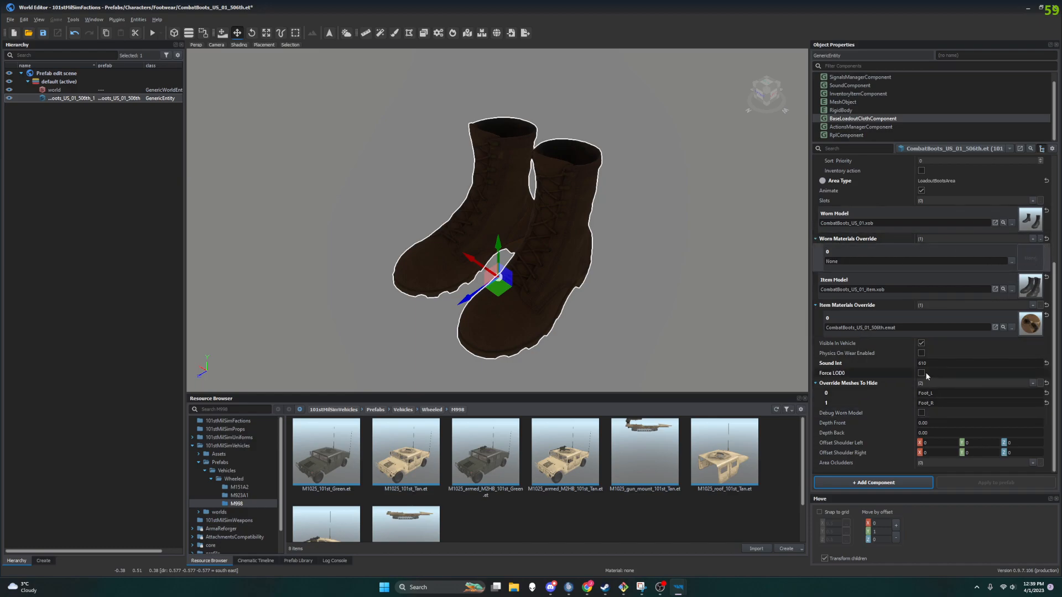
click(921, 415)
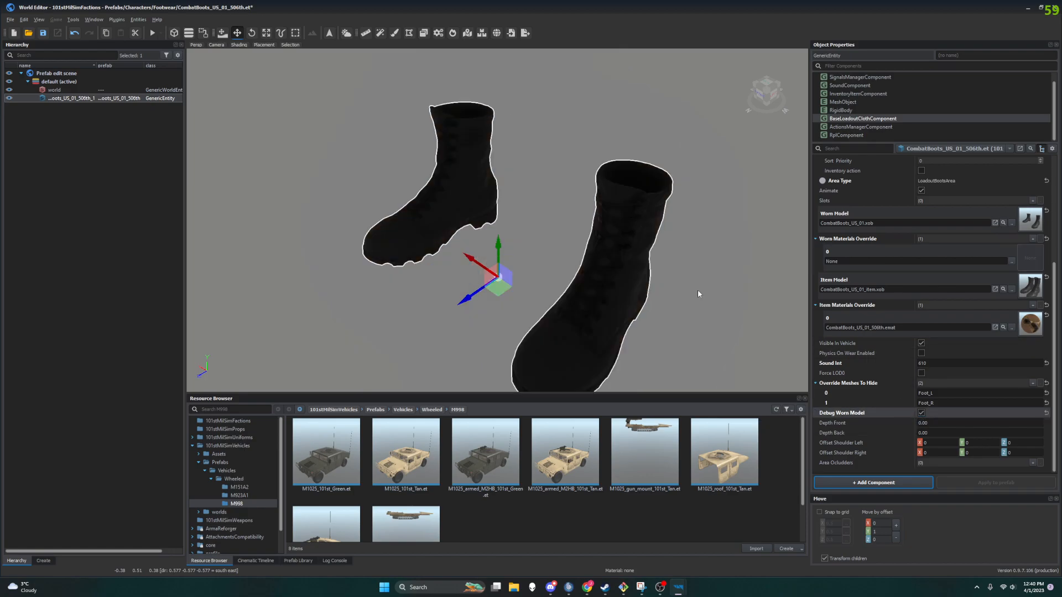
click(1011, 260)
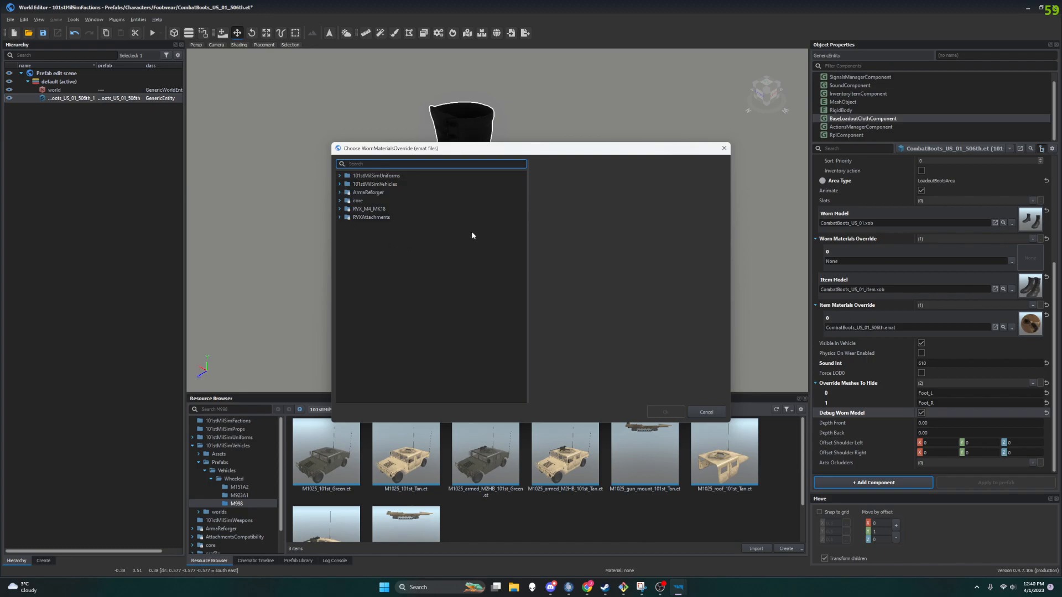
text(combat)
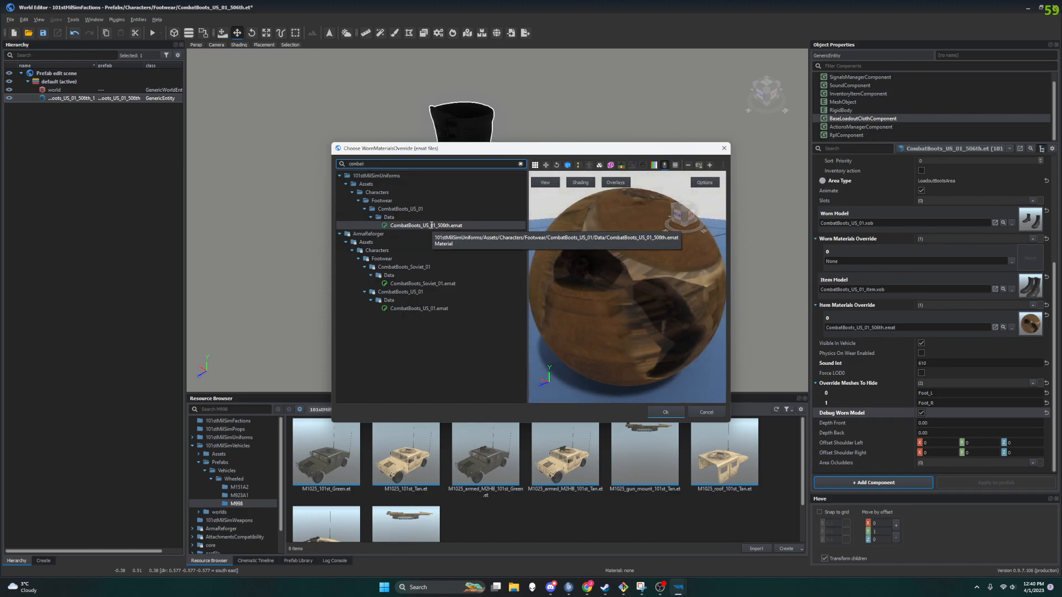
click(666, 412)
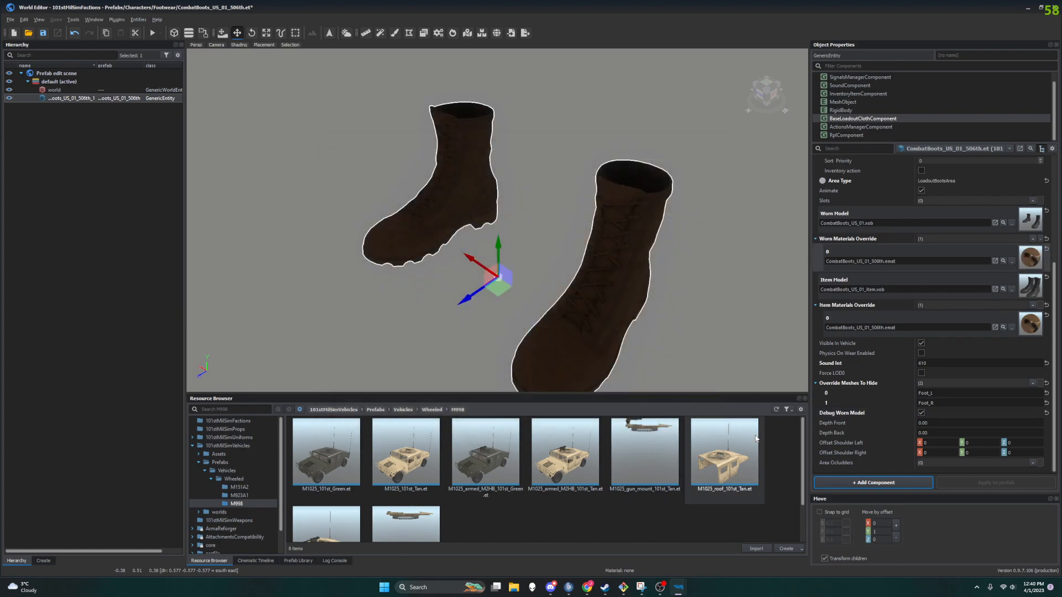
click(922, 412)
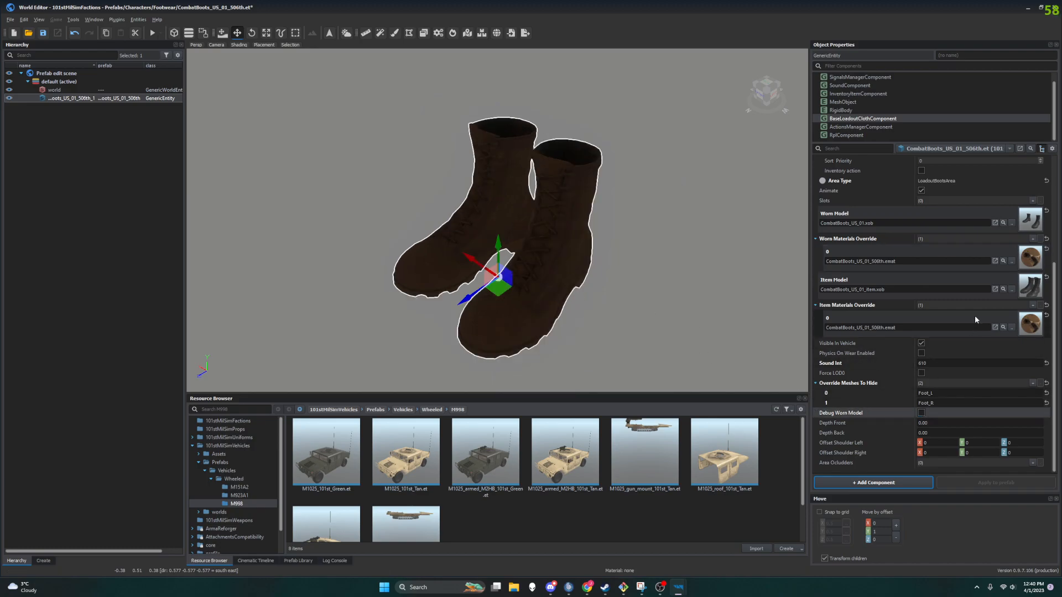
Step: Collapse the Wear Action and inspect the MeshObject component's object and materials
scroll(973, 317, up, 5)
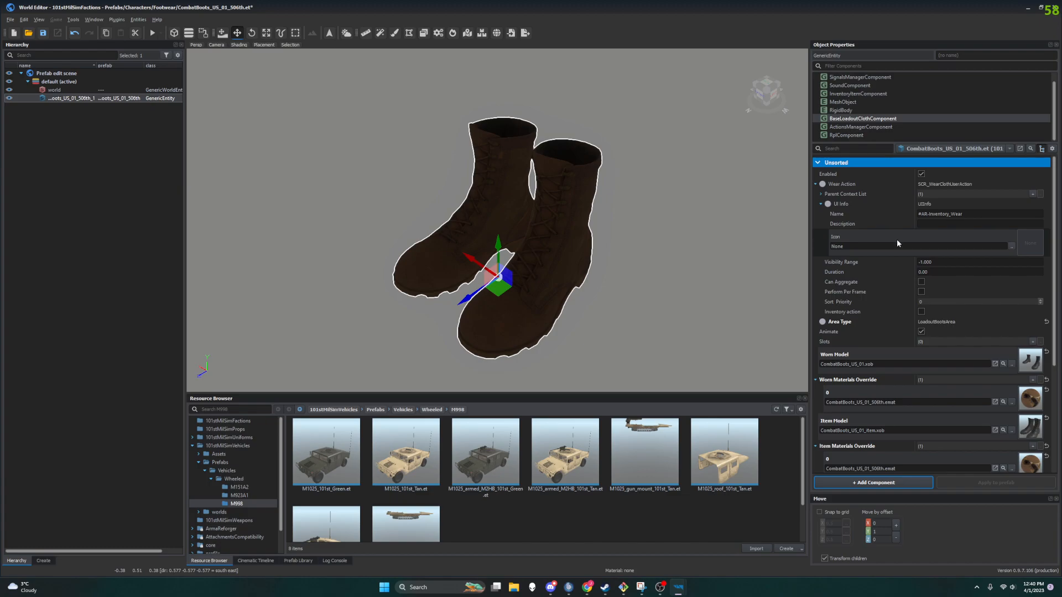
click(816, 184)
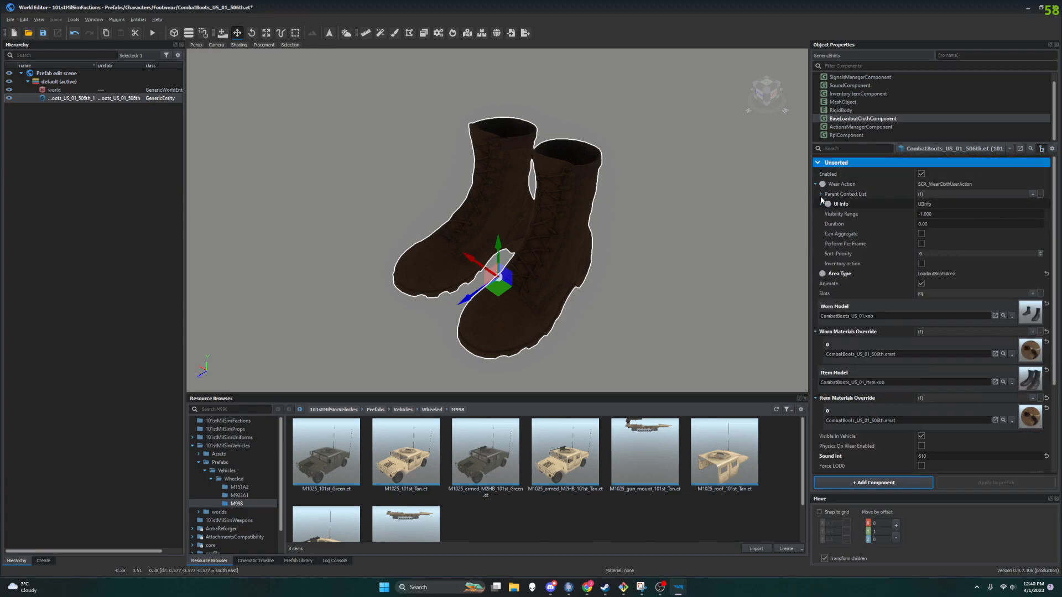
scroll(860, 81, up, 1)
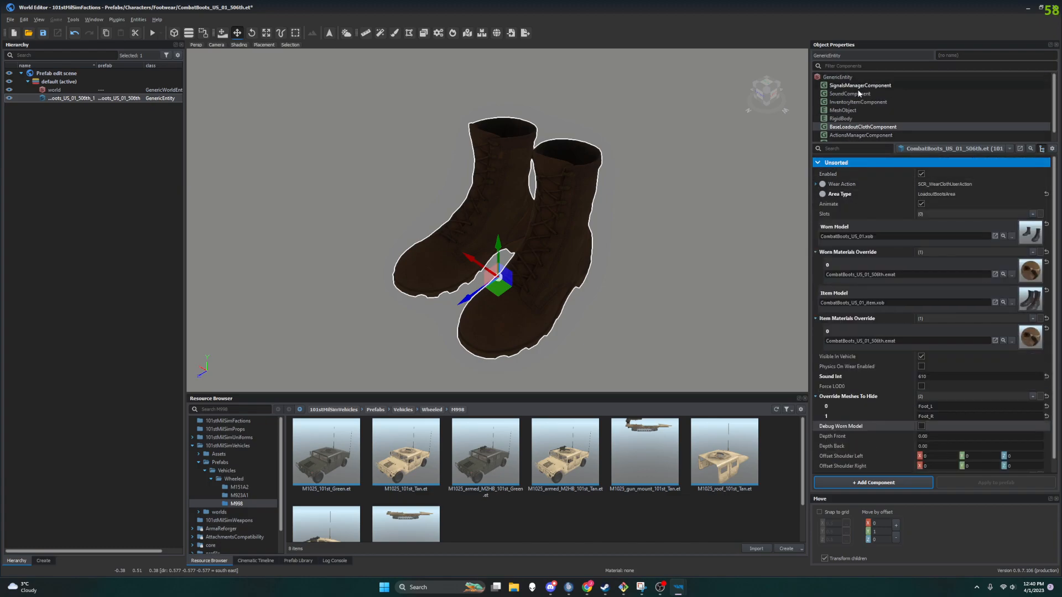
click(852, 111)
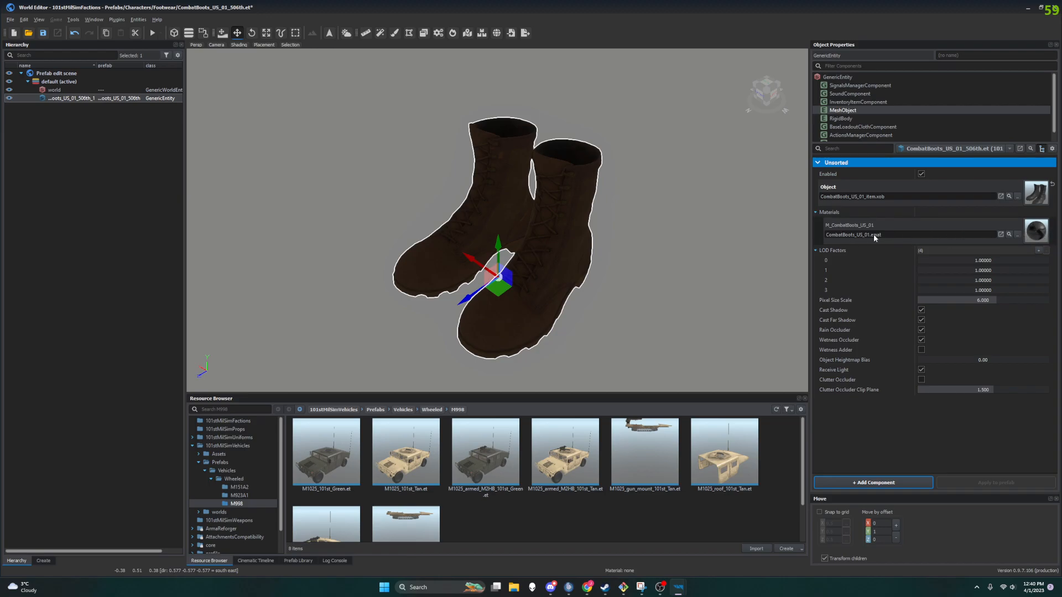
click(815, 213)
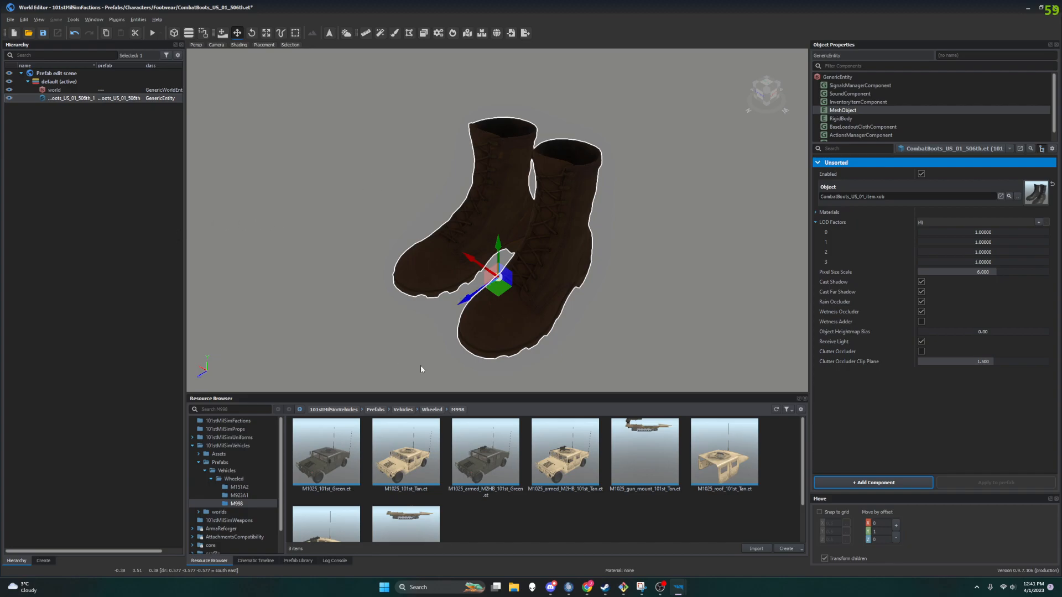
Step: Switch to the web browser and scroll through the wiki's retexture and character prefab sections
mouse_move(659, 587)
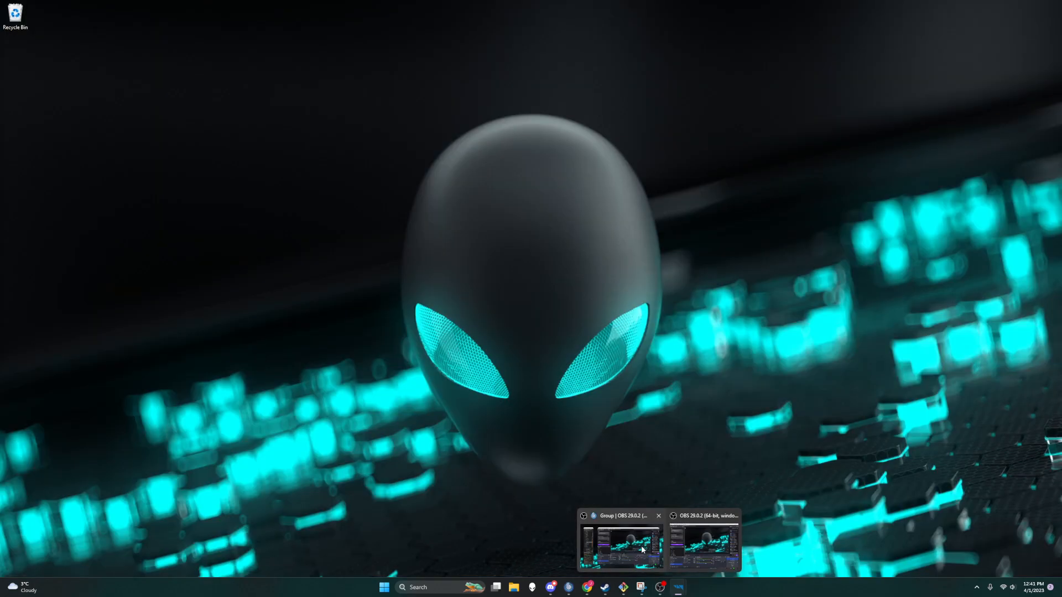
mouse_move(642, 550)
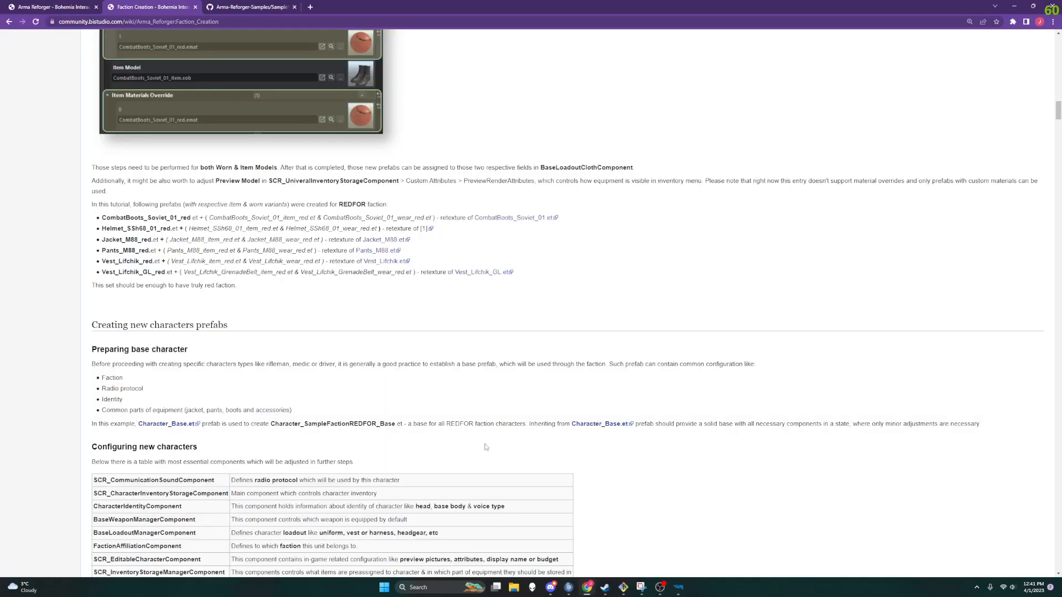
scroll(300, 284, down, 5)
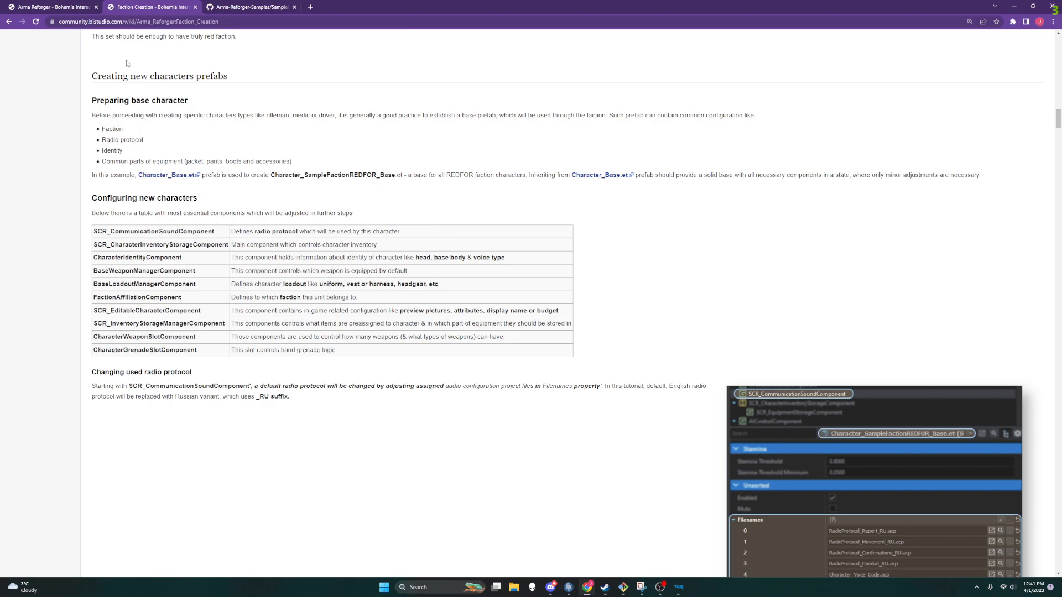
scroll(238, 123, up, 8)
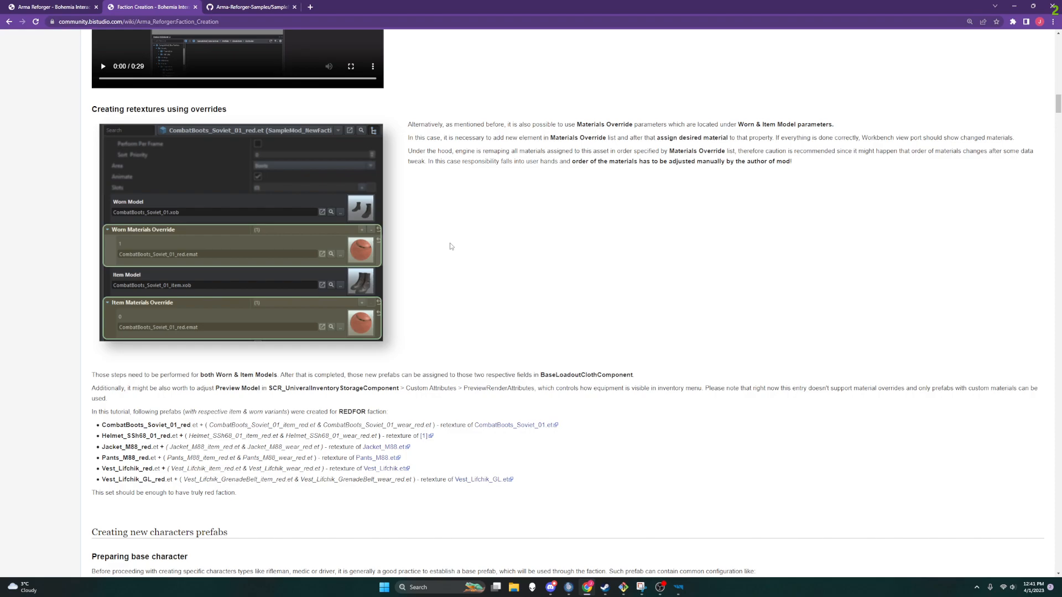
Step: Return to World Editor, reopen the BaseLoadoutClothComponent properties, then minimize it back to the wiki
mouse_move(679, 588)
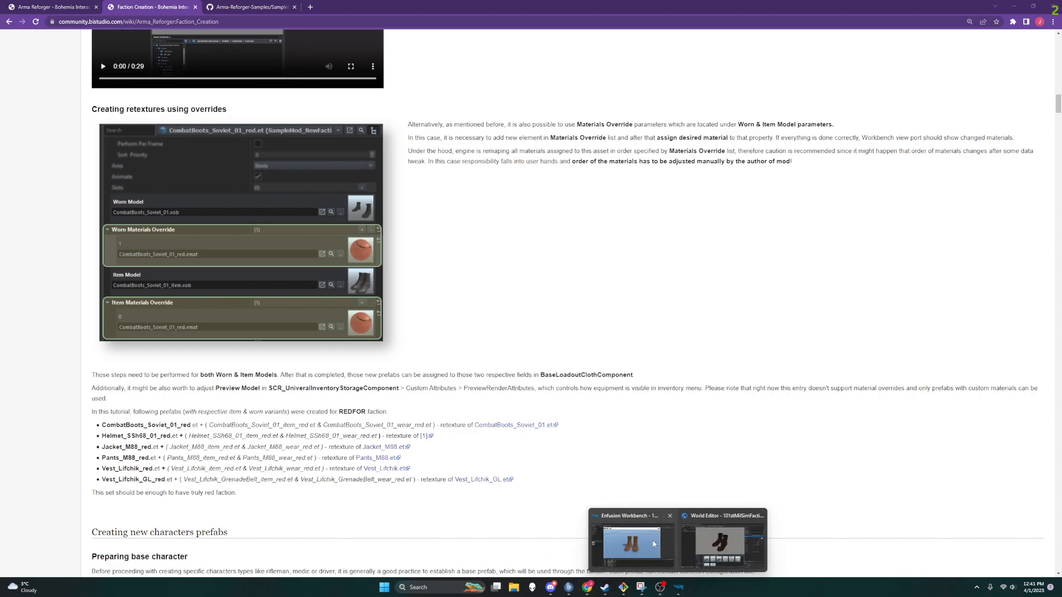
click(712, 536)
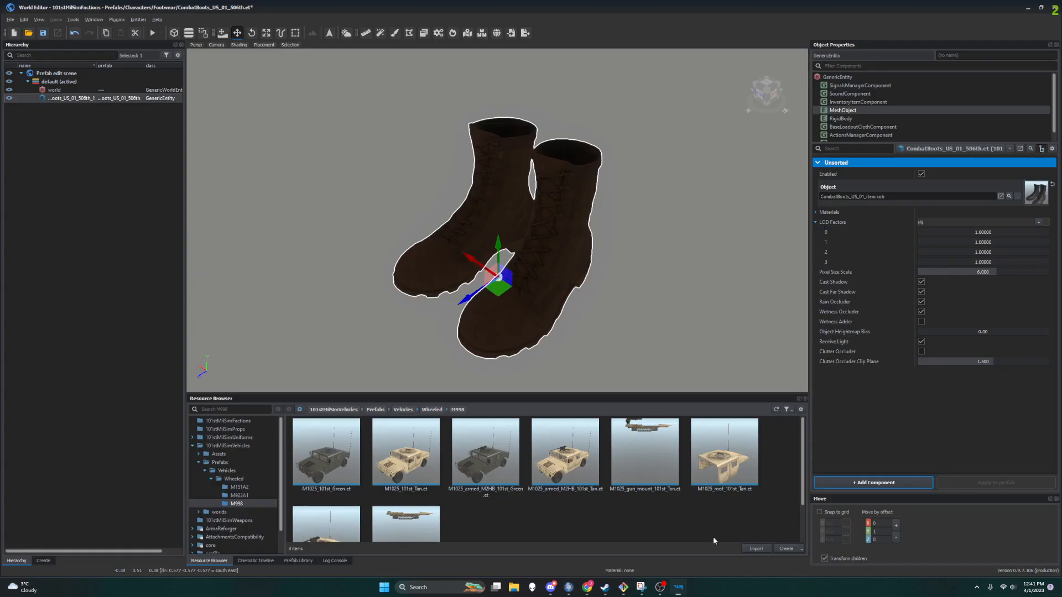
click(881, 127)
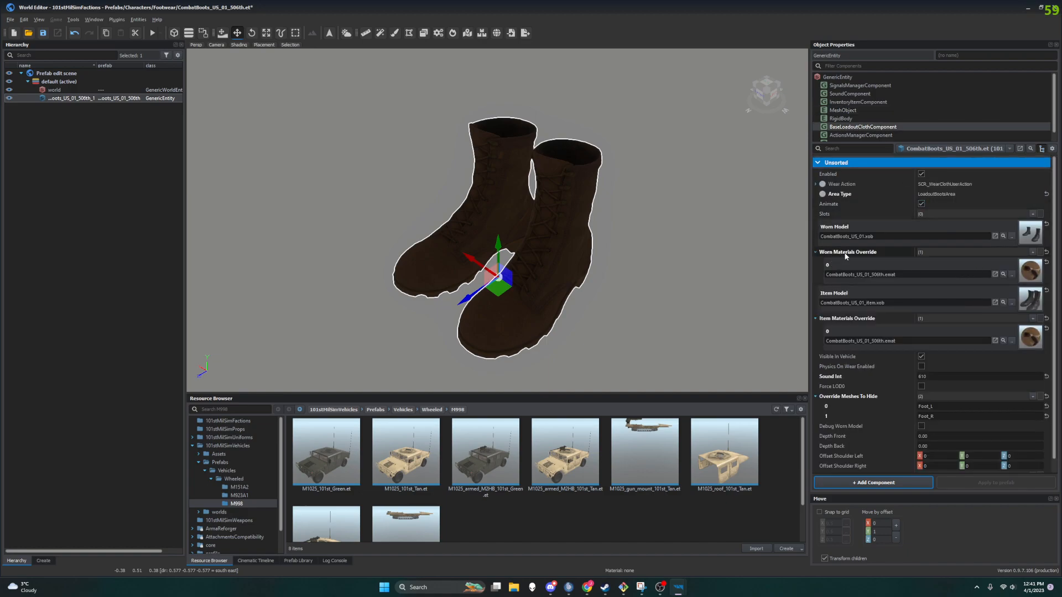
click(1024, 10)
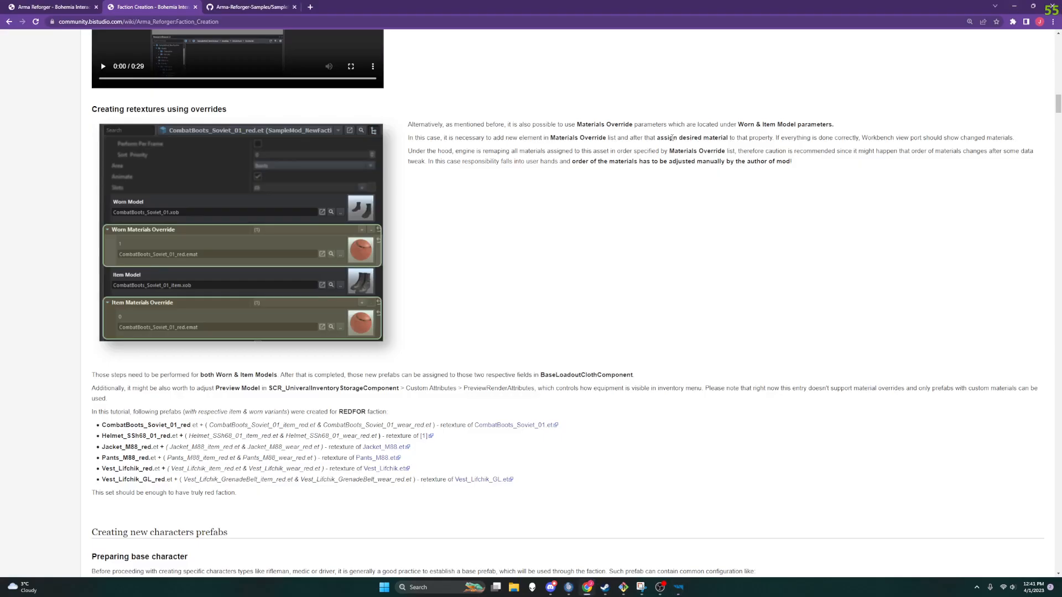